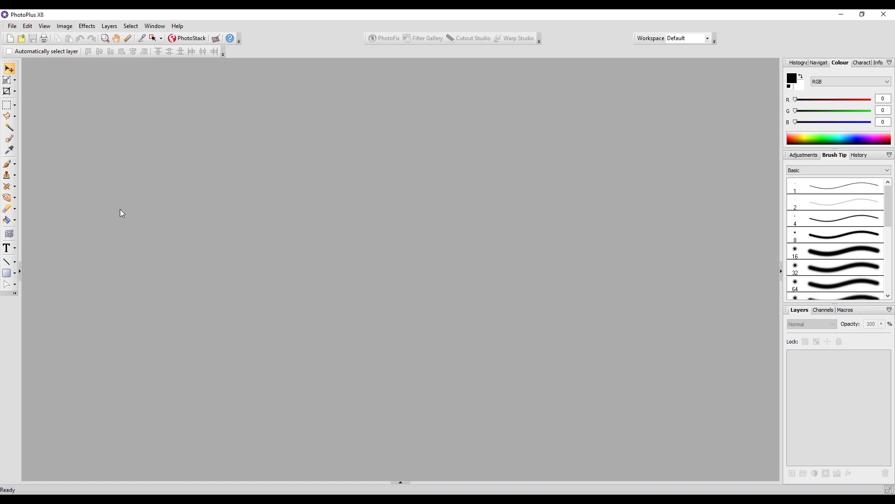
Create a new 300 by 300 pixel RGB image at 300 pixels/inch with a white background.
left_click(13, 26)
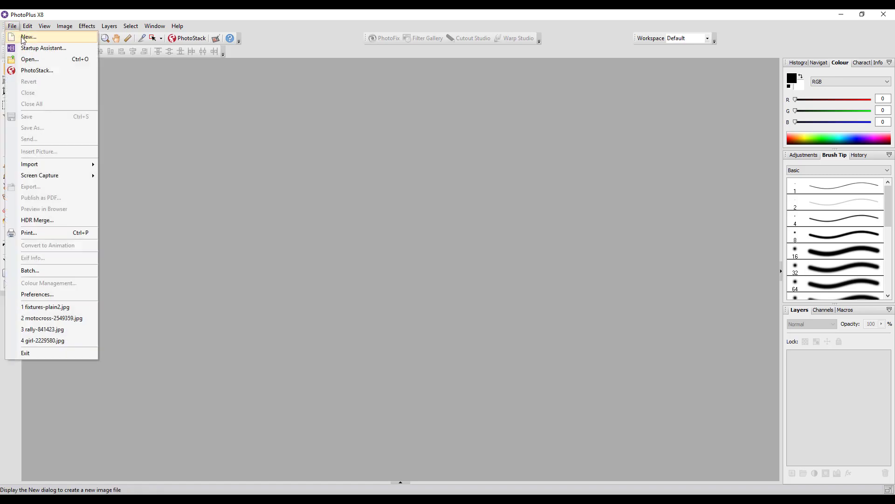
left_click(21, 37)
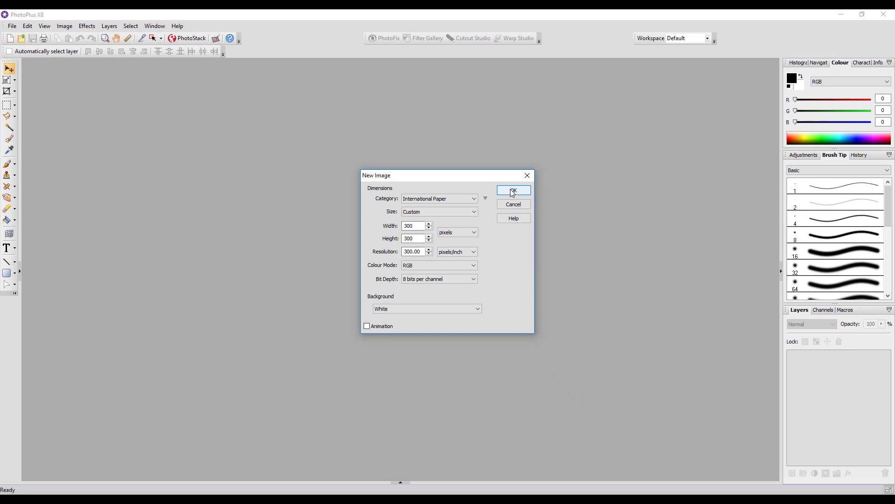
left_click(513, 191)
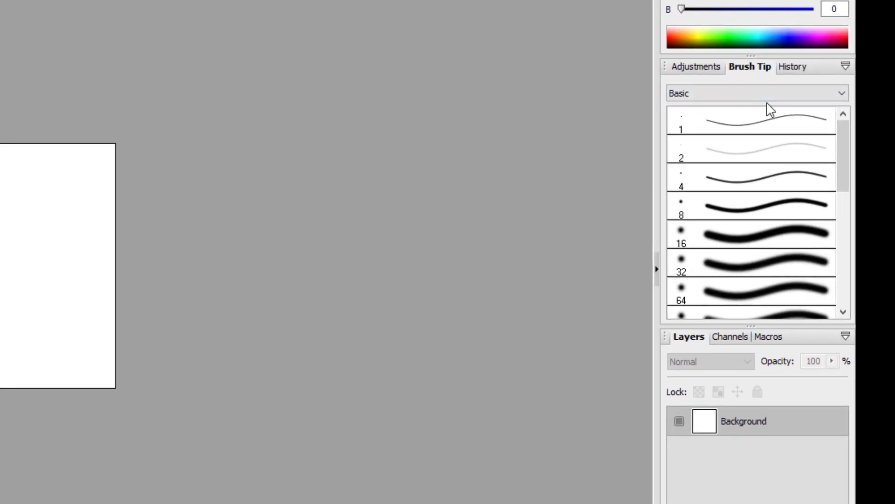
Load the Effects - Earth brush tip category and look through its tips.
left_click(842, 95)
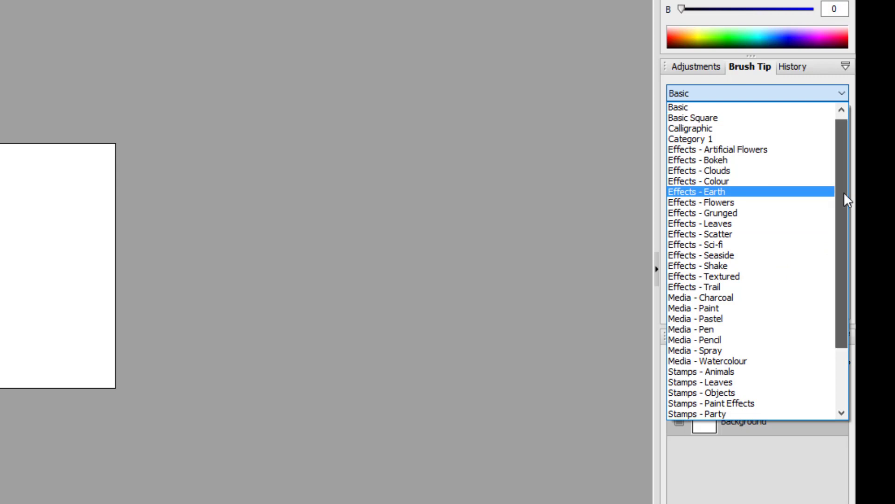
left_click_drag(844, 192, 847, 230)
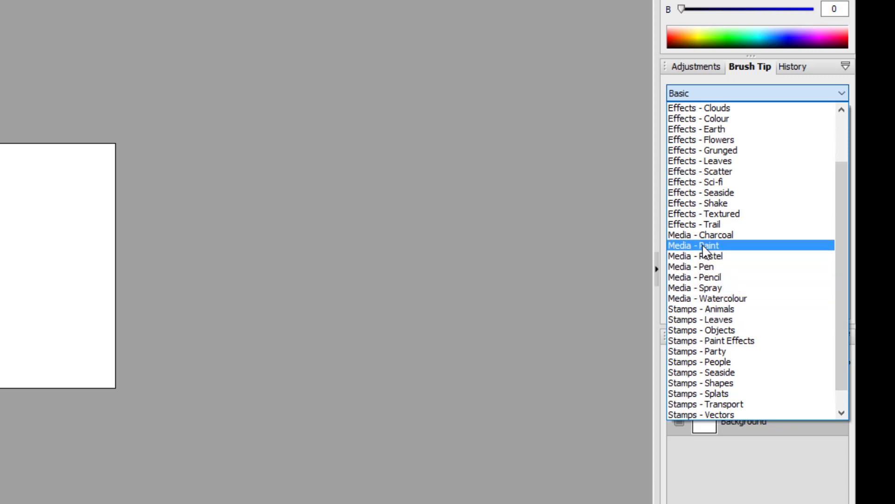
left_click(712, 130)
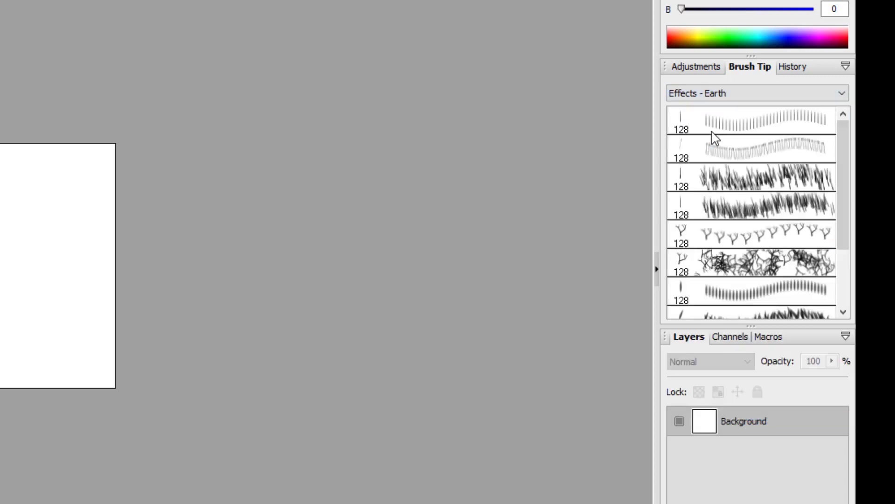
mouse_move(845, 136)
left_mouse_down()
mouse_move(847, 209)
mouse_move(839, 145)
left_mouse_up()
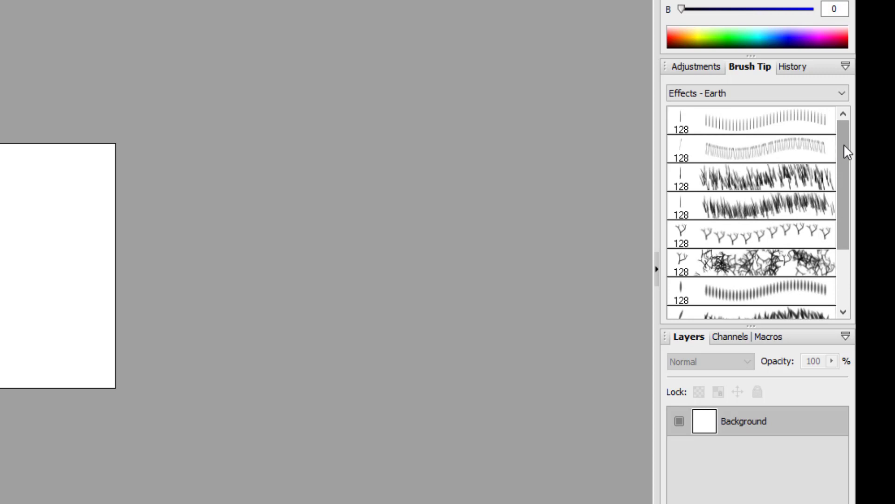
Load the Stamps - Splats brush tips and choose Splat Stamp 01 for the Paintbrush tool.
left_click(842, 94)
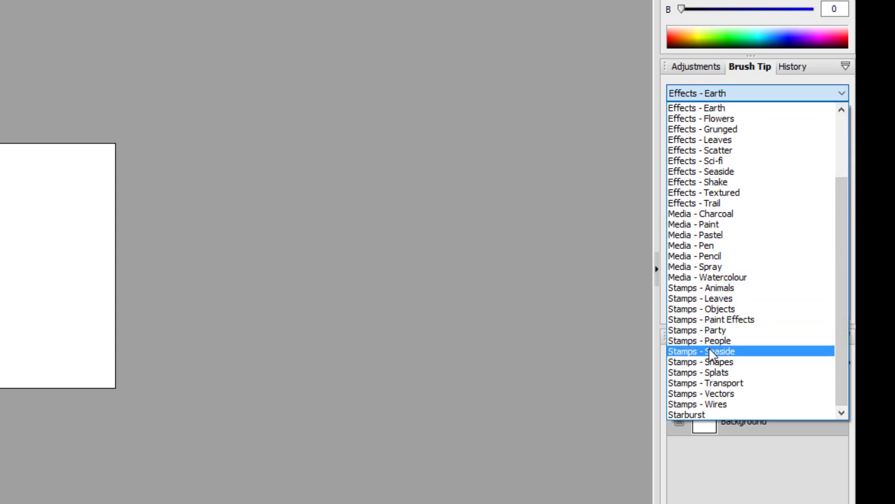
left_click(722, 376)
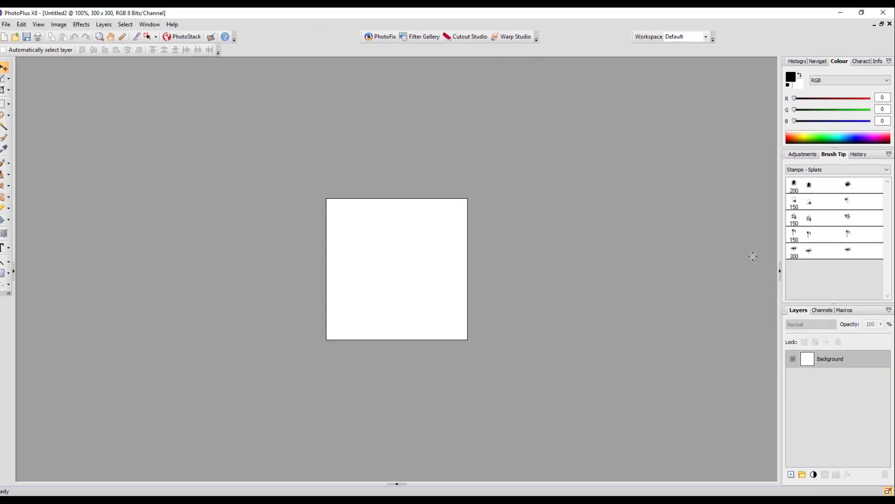
left_click(7, 166)
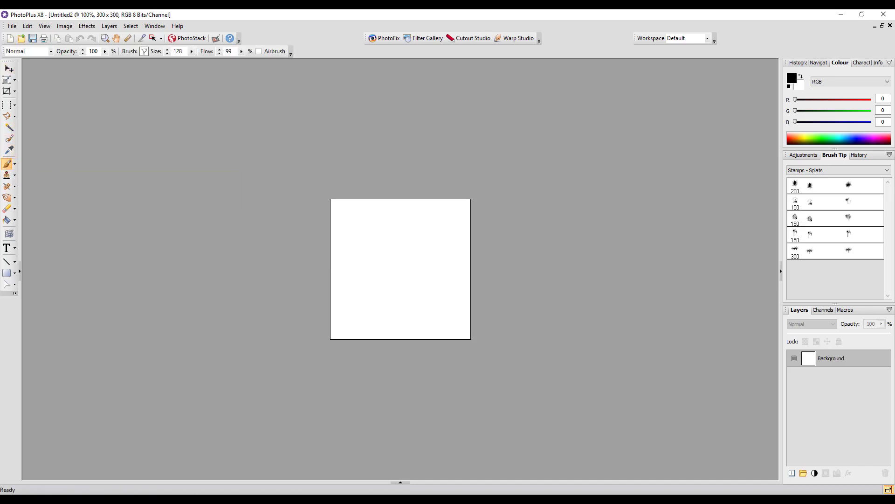
left_click(844, 188)
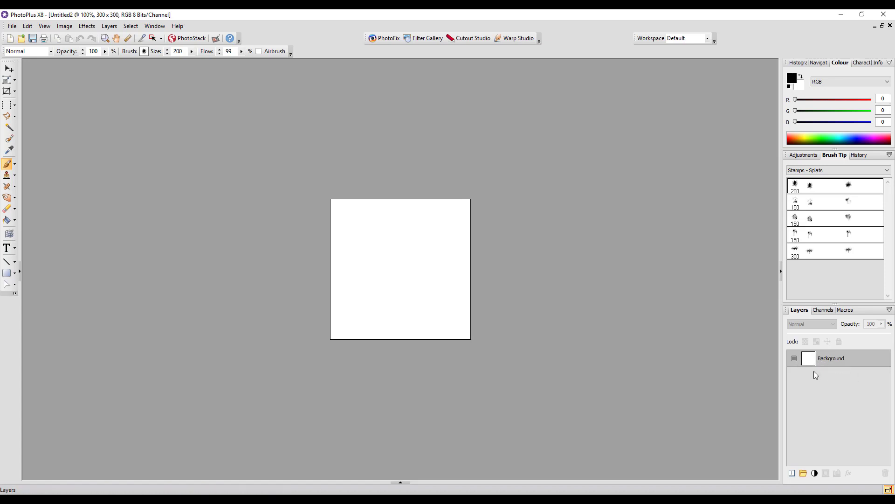
Add five empty layers above the Background, each in Normal mode at 100% opacity.
left_click(793, 473)
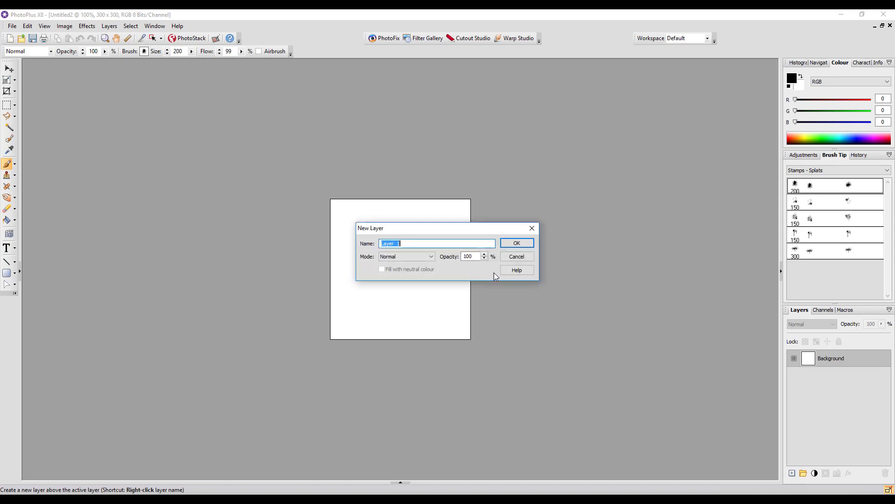
left_click(518, 243)
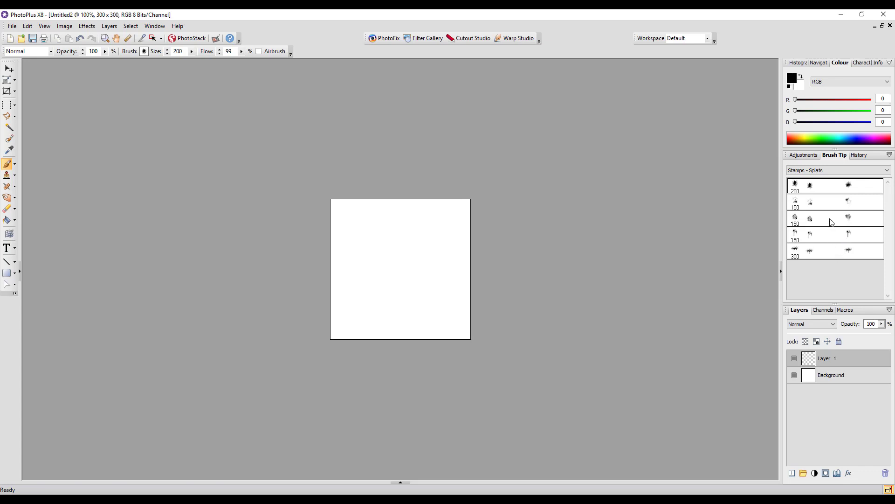
left_click(792, 473)
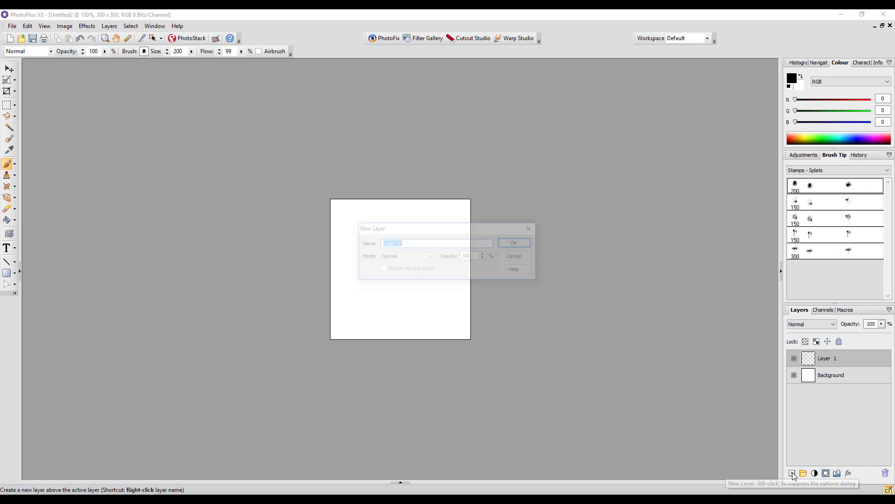
left_click(516, 243)
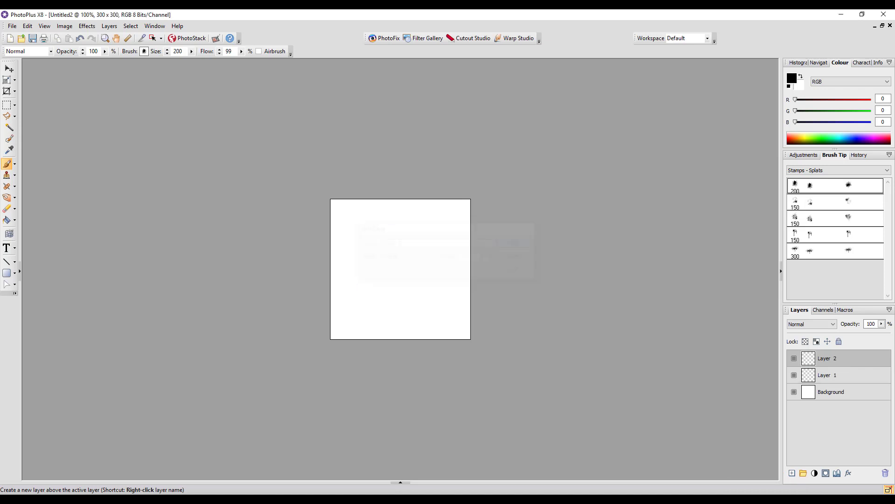
left_click(792, 472)
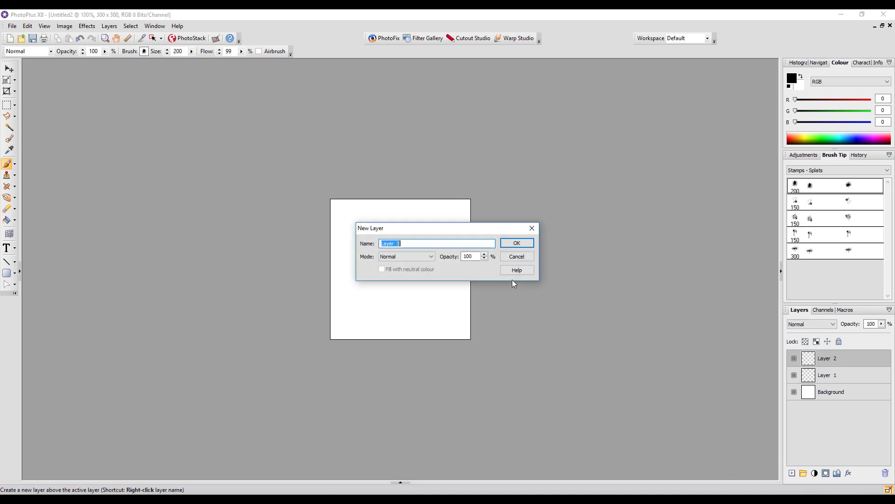
left_click(527, 244)
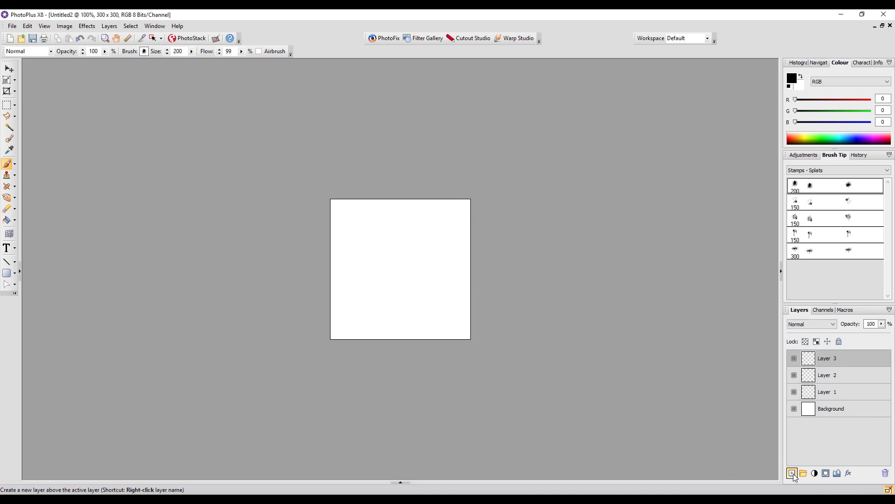
left_click(792, 473)
left_click(516, 243)
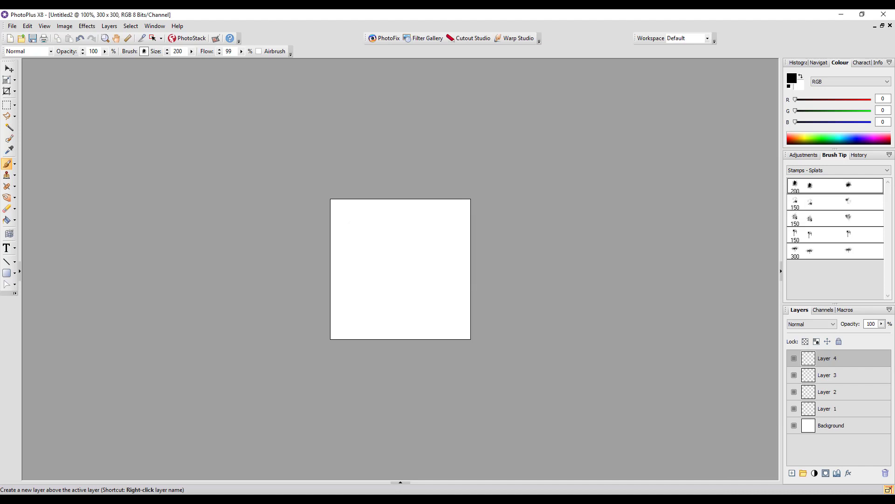
left_click(792, 473)
left_click(521, 243)
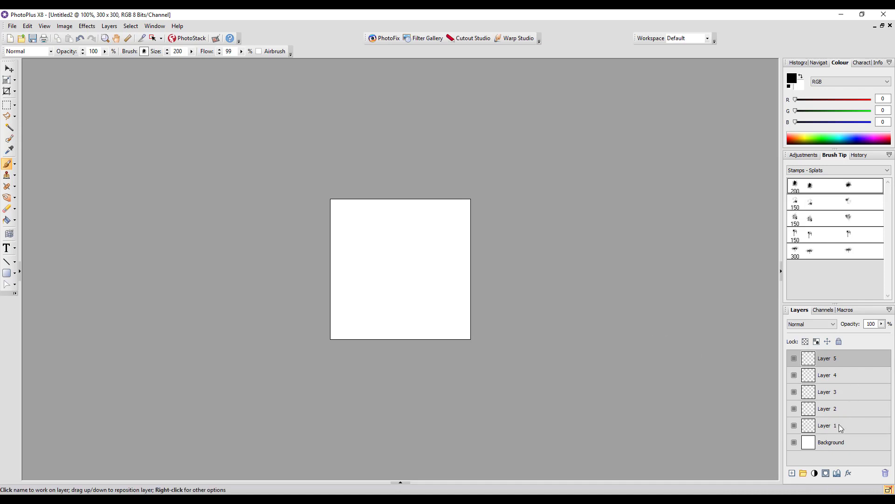
Stamp the 200-size splat once near the canvas centre on Layer 1, and hide that layer.
left_click(840, 426)
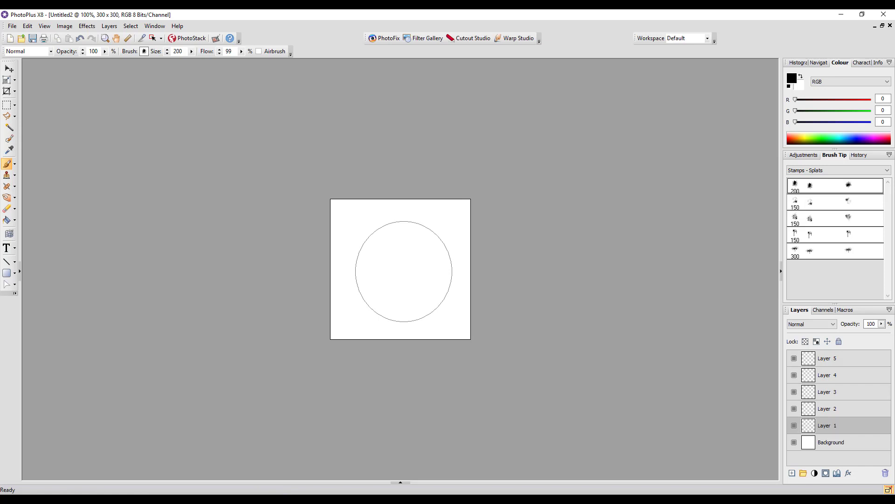
left_click(404, 271)
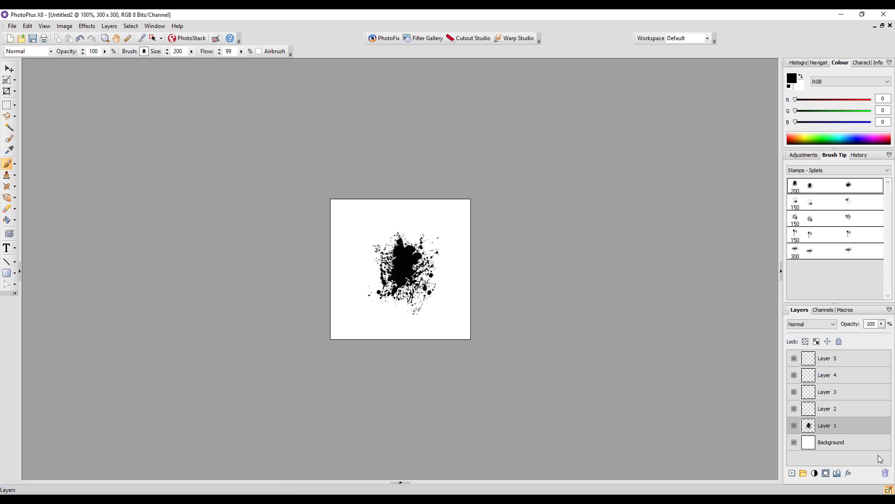
left_click(794, 426)
Stamp the second splat tip, size 150, once at the canvas centre on Layer 2, and hide that layer.
left_click(851, 412)
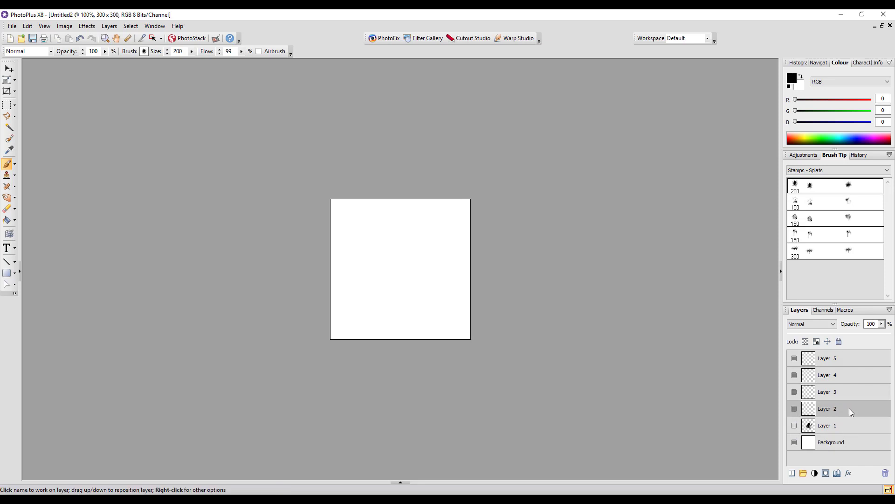
left_click(826, 205)
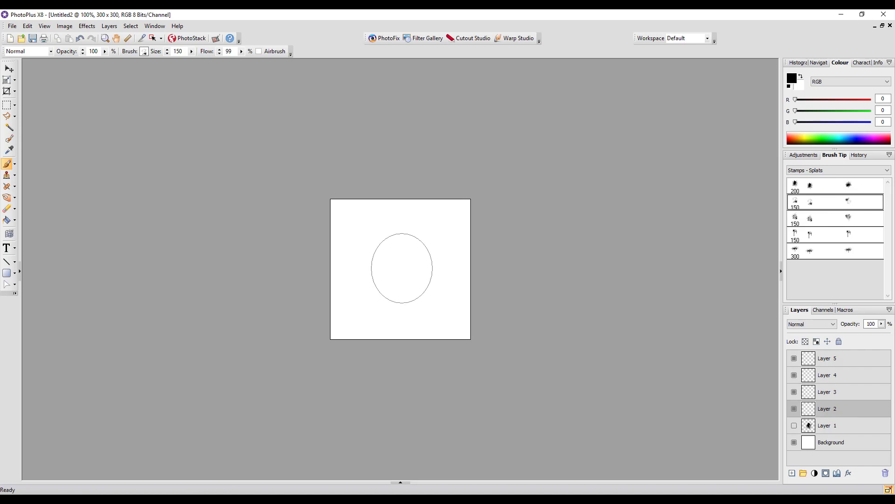
left_click(402, 268)
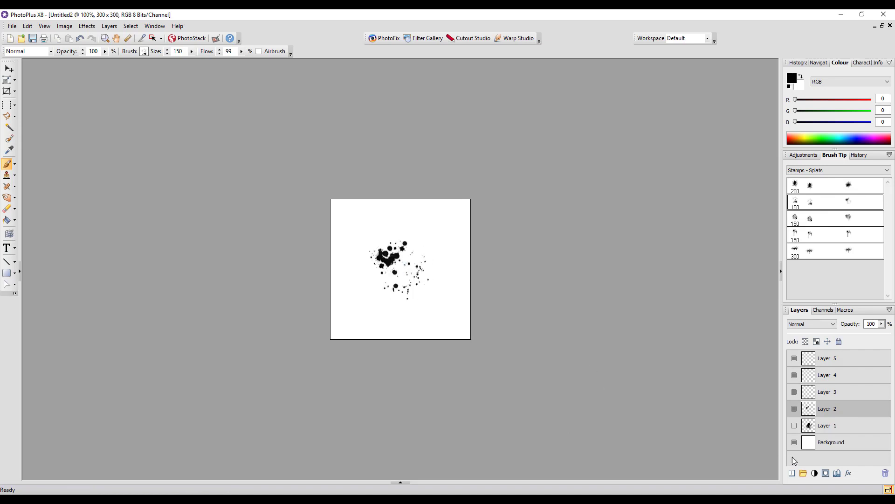
left_click(795, 409)
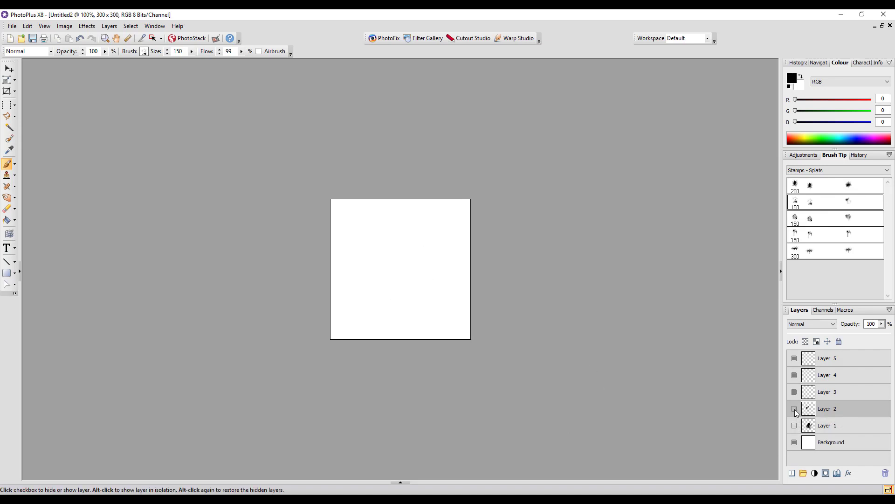
Stamp the third splat tip, size 150, once near the canvas centre on Layer 3, and hide that layer.
left_click(855, 392)
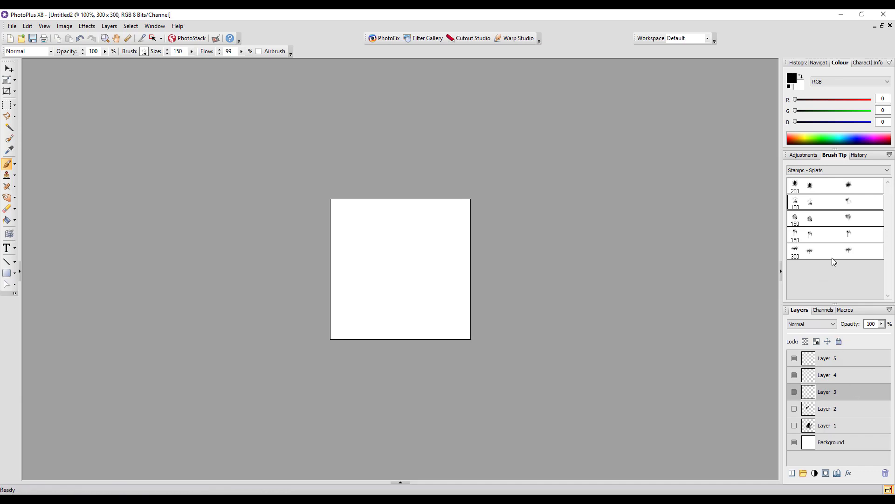
left_click(842, 221)
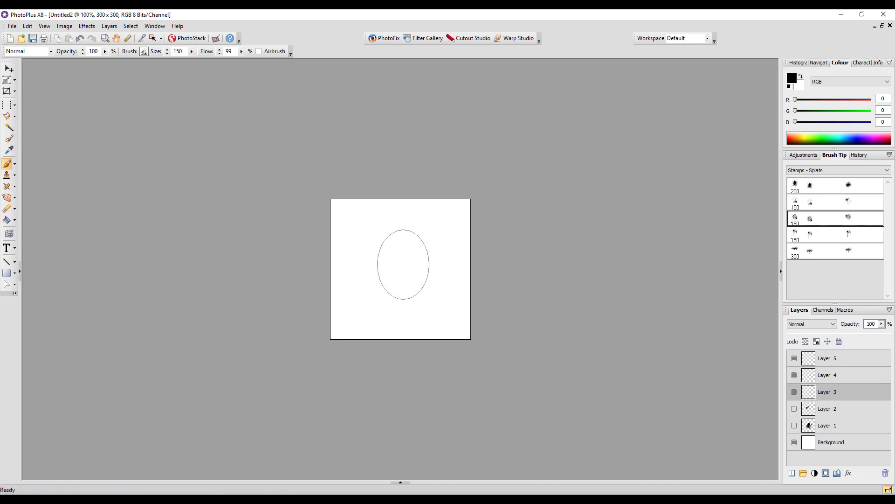
left_click(402, 265)
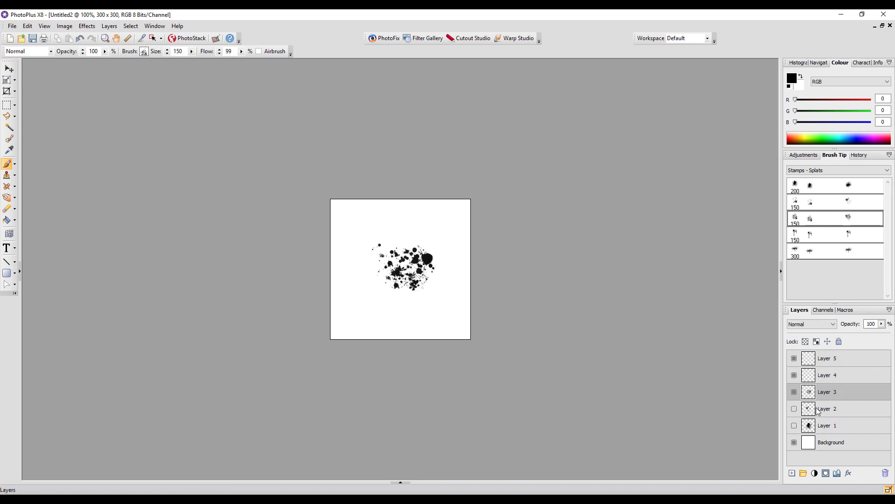
left_click(793, 392)
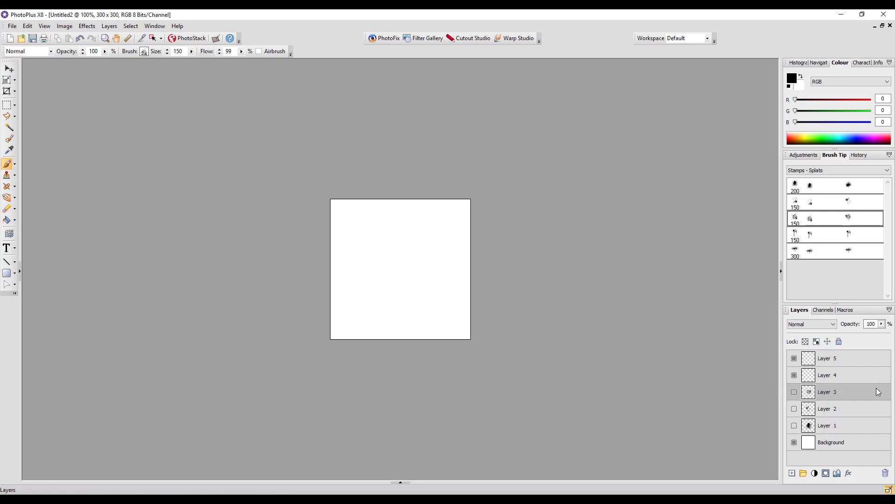
Stamp the fourth splat tip, the dripping one of size 150, once near the canvas centre on Layer 4, and hide that layer.
left_click(858, 374)
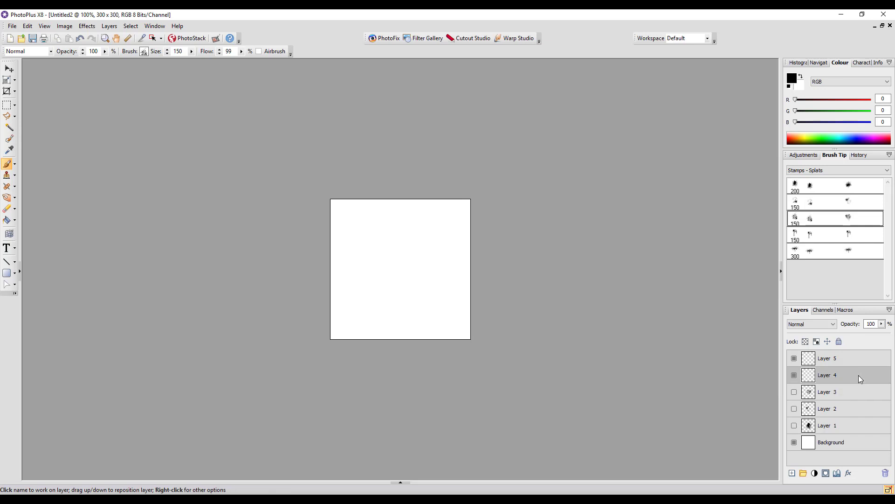
left_click(837, 241)
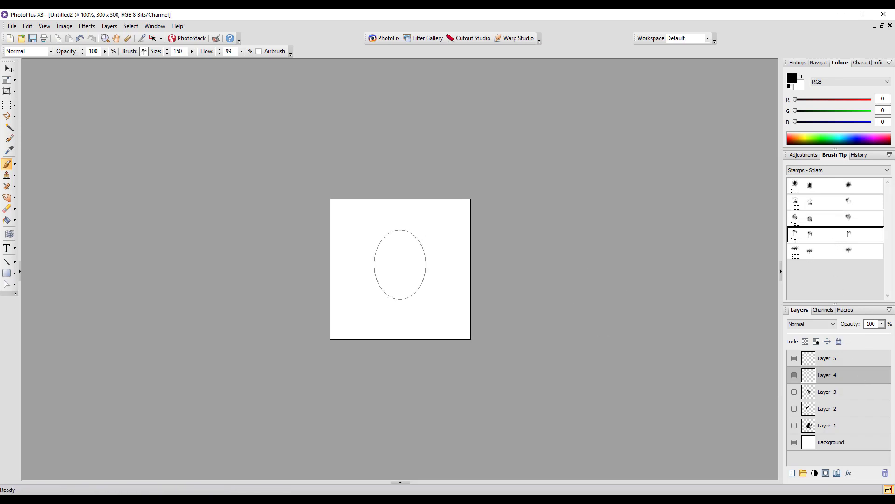
left_click(400, 264)
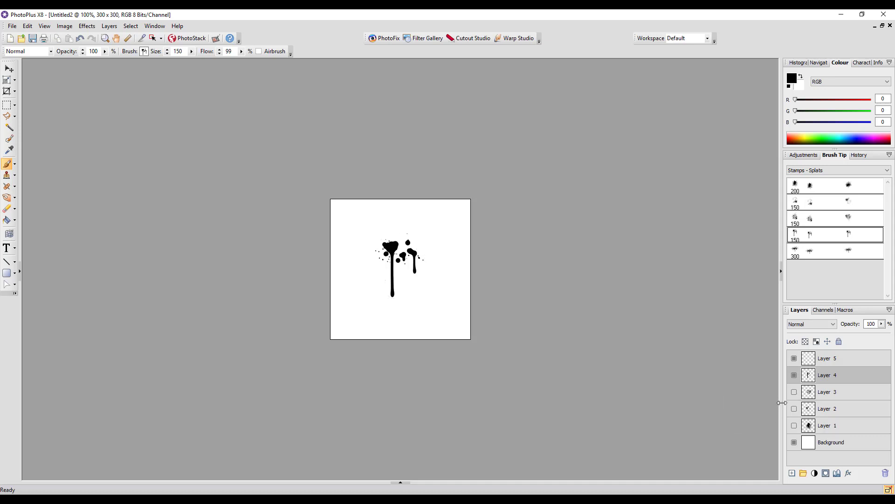
left_click(794, 375)
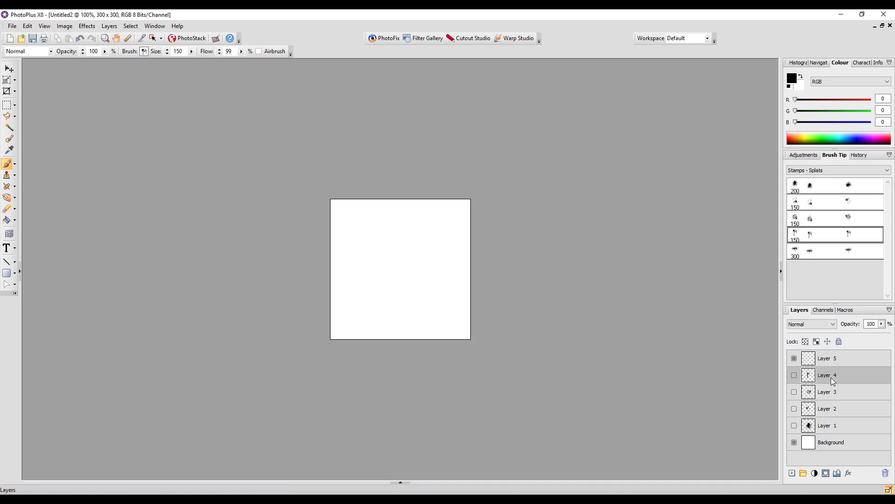
Stamp the fifth splat tip, size 300, once at the canvas centre on Layer 5, and hide the Background layer.
left_click(855, 358)
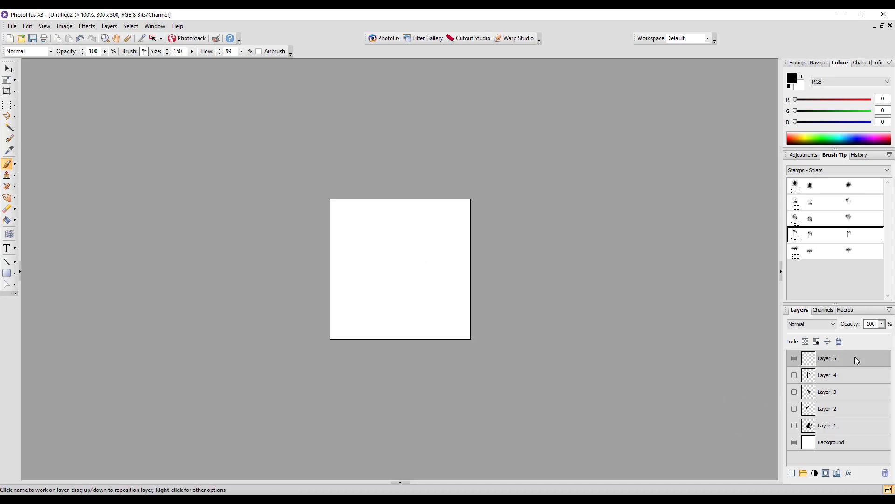
left_click(843, 255)
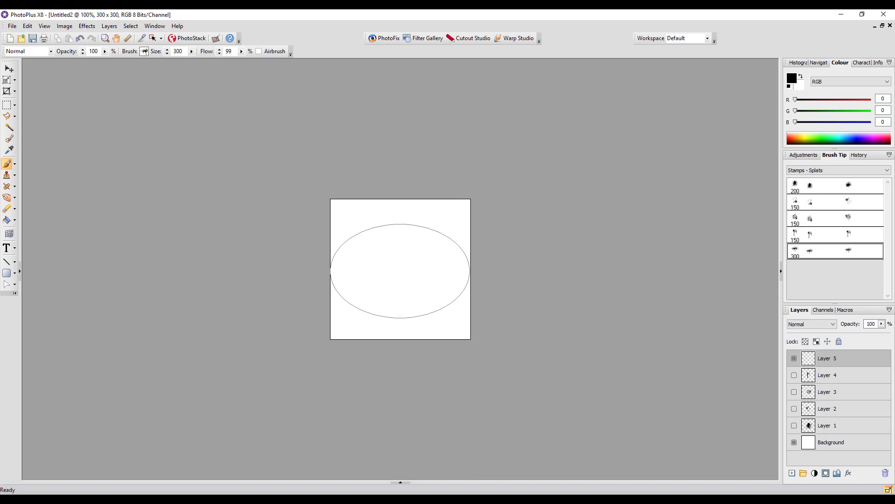
left_click(400, 271)
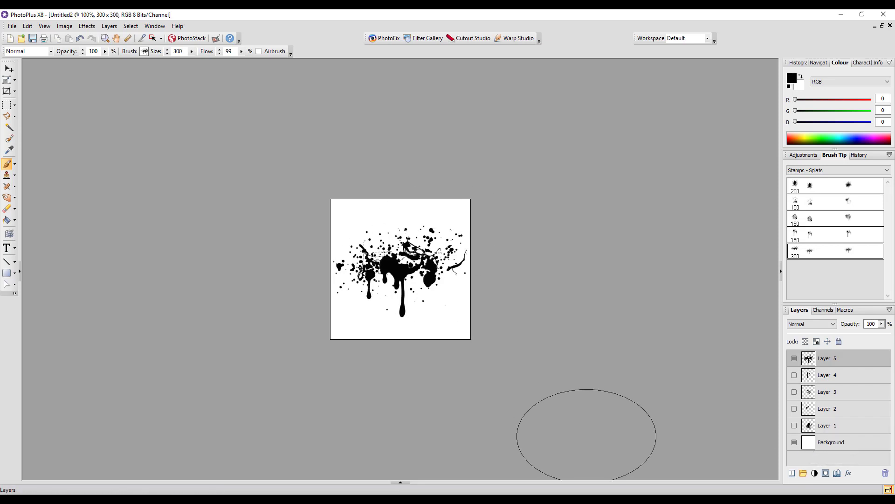
left_click(794, 443)
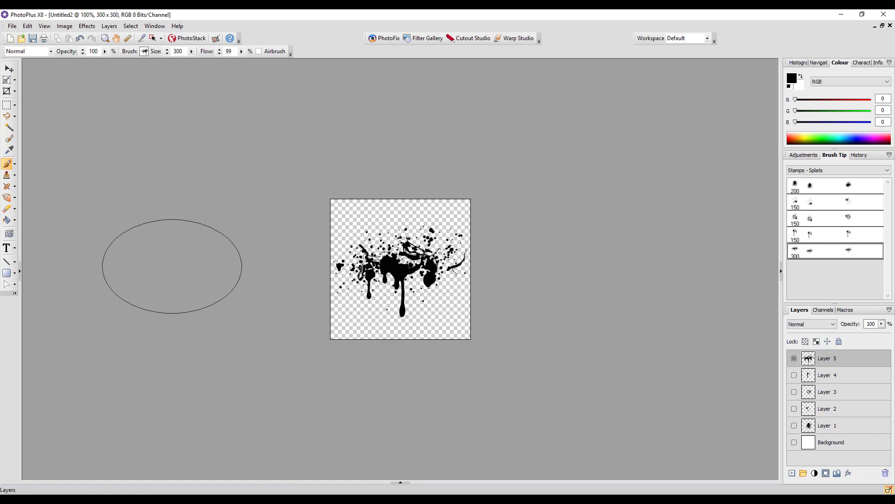
Set up an export of the Layer 5 splat as Portable Network Graphics (PNG) with a bit depth of 32 for transparency.
left_click(13, 26)
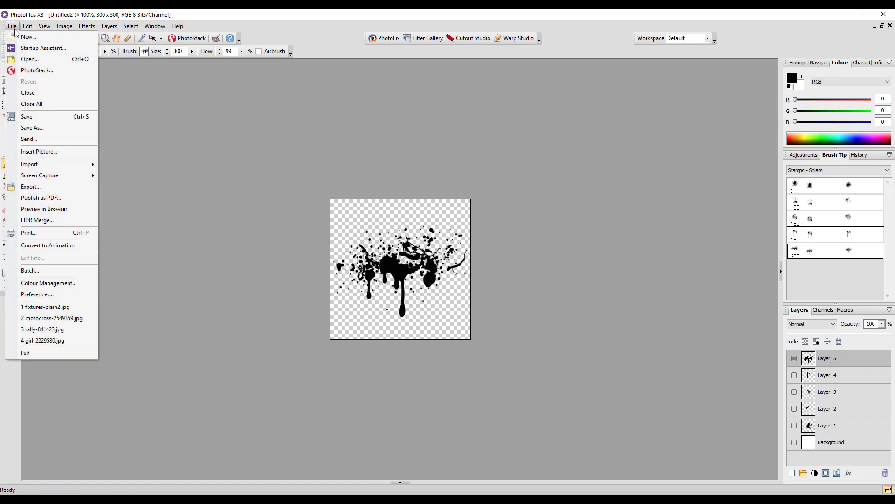
left_click(30, 187)
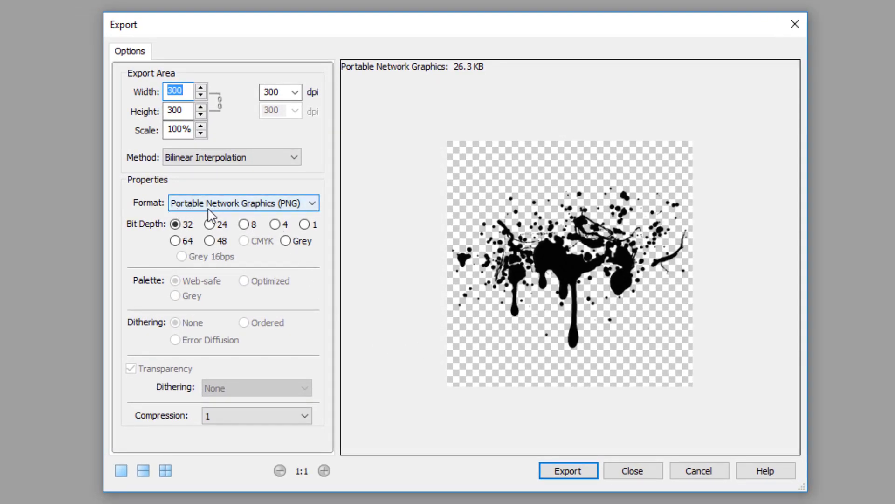
left_click(311, 204)
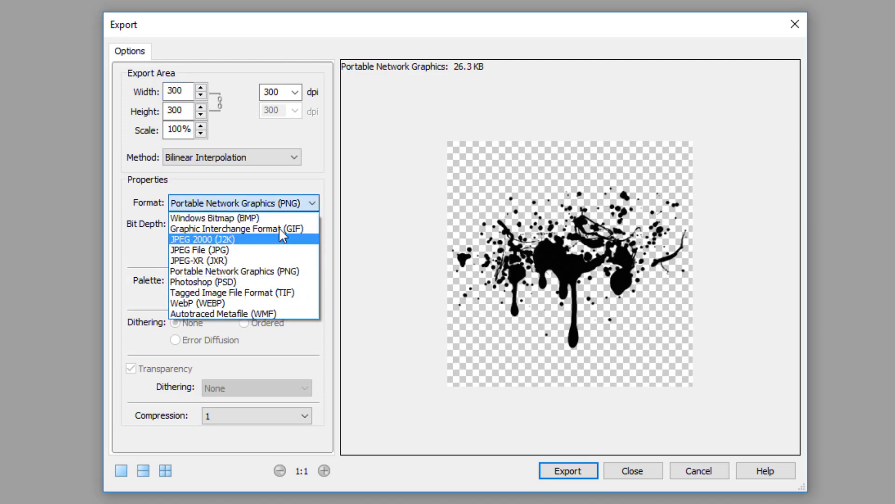
left_click(285, 274)
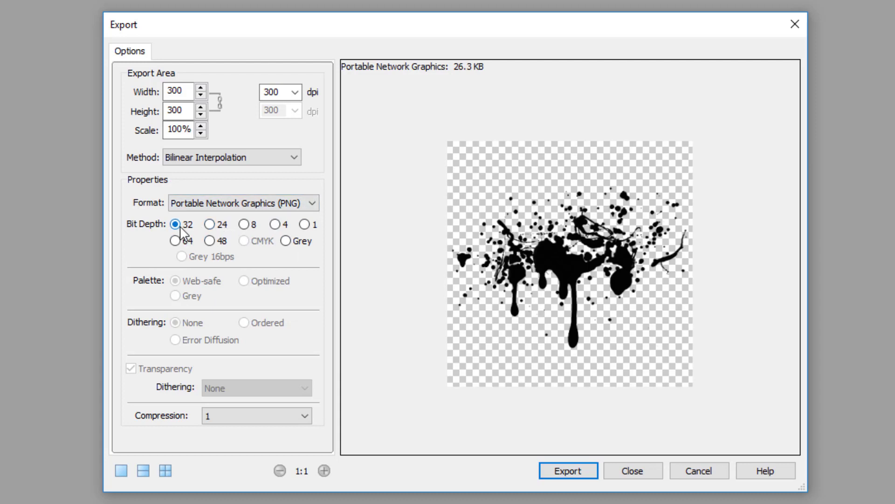
left_click(209, 224)
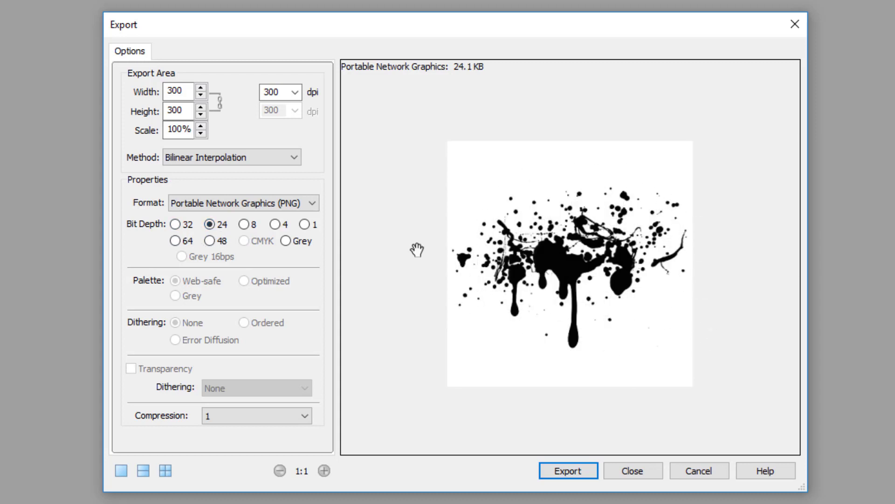
left_click(175, 225)
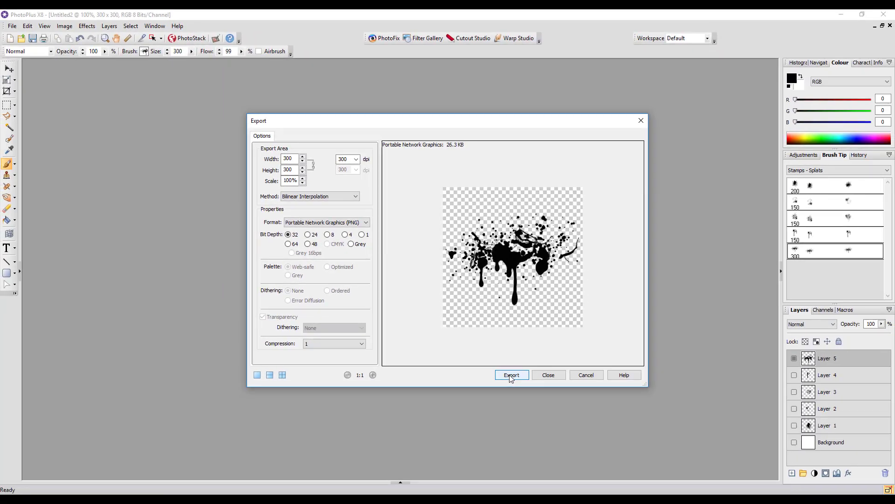
Export the Layer 5 splat to the Elements (O:) drive under the file name Stamp-Splat01.
left_click(539, 423)
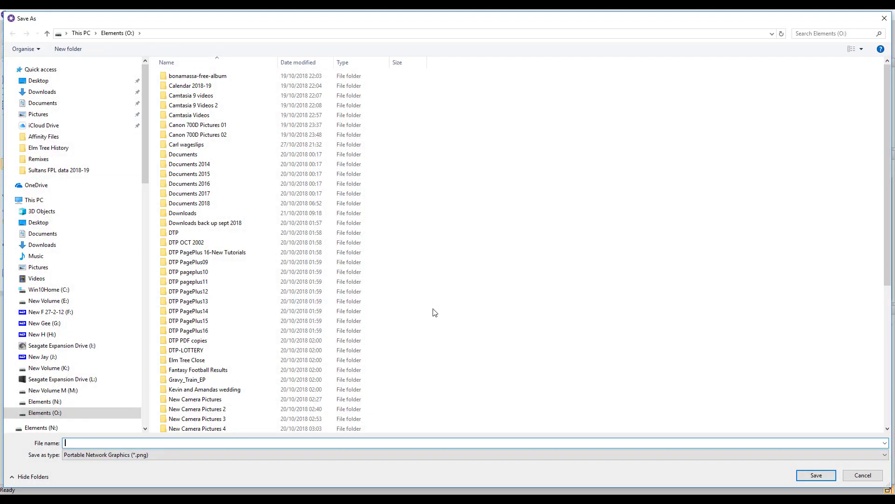
scroll(434, 312, "down", 8)
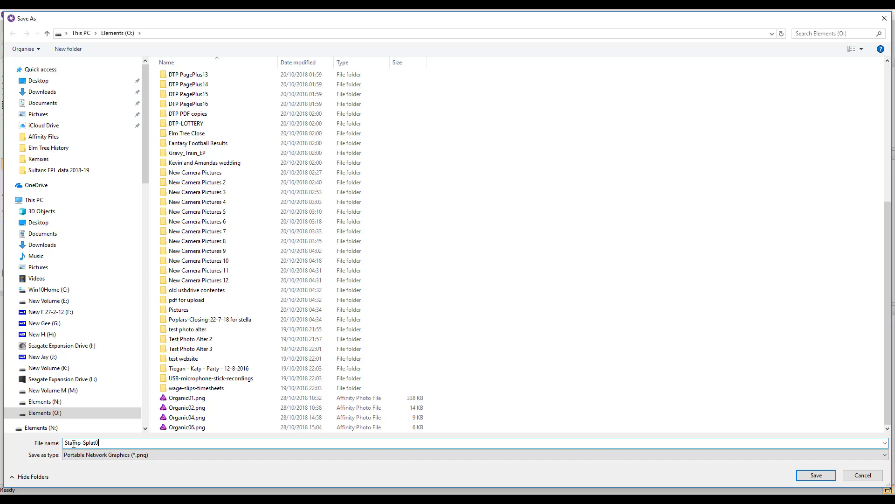
left_click(817, 476)
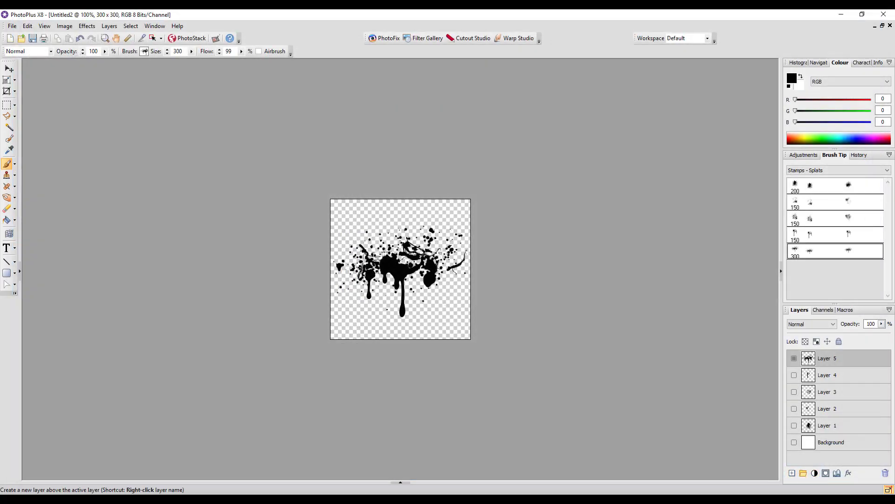
Make Layer 4 the only visible layer in place of Layer 5, and export its dripping splat as a PNG.
left_click(795, 357)
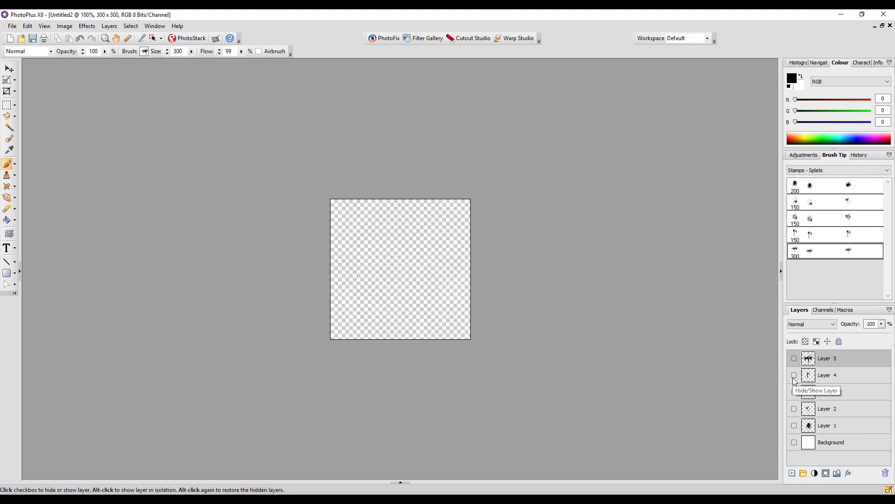
left_click(794, 374)
left_click(833, 378)
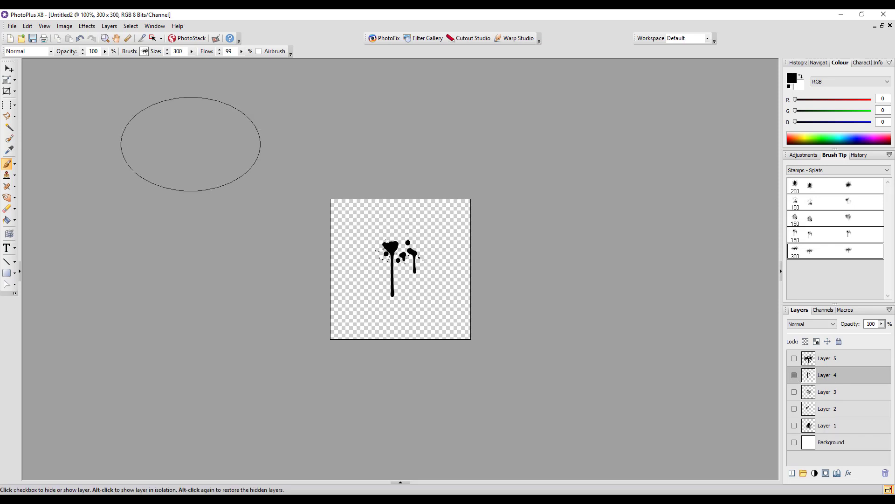
left_click(12, 27)
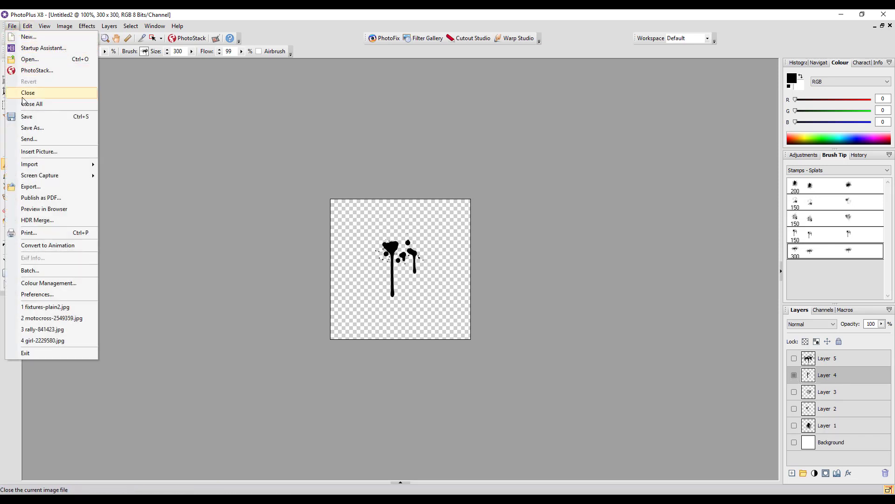
left_click(29, 187)
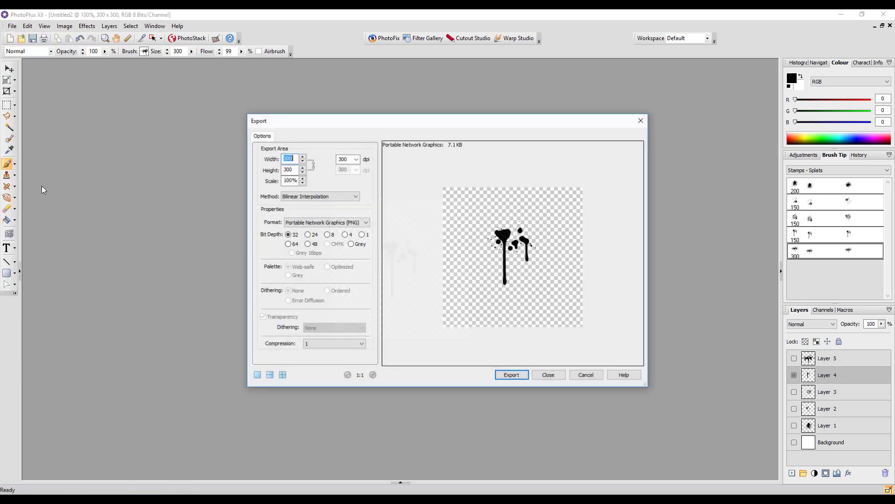
left_click(512, 377)
Save the exported Layer 4 splat as Stamp-Splat02 on the Elements (O:) drive, basing the name on Stamp-Splat01.png.
scroll(278, 373, "down", 6)
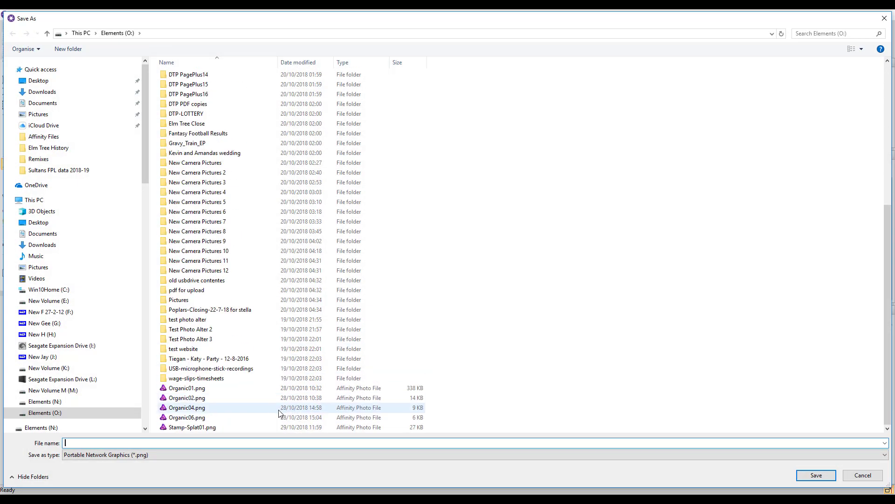
left_click(205, 427)
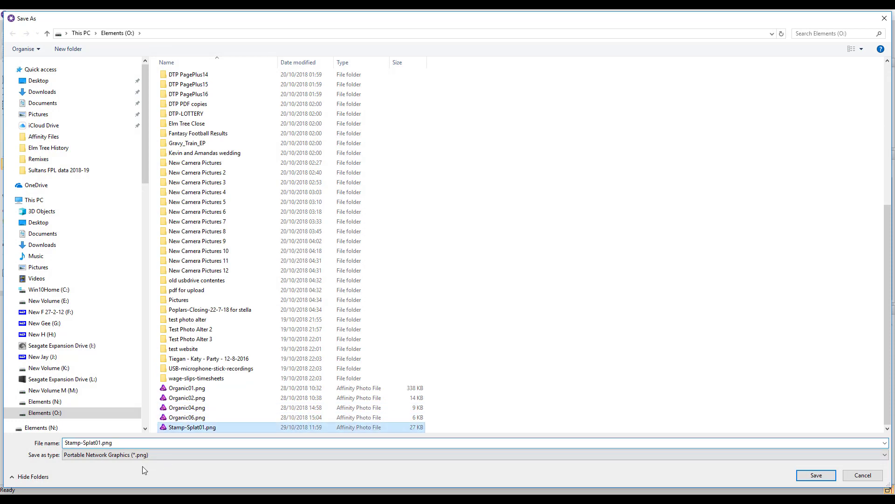
left_click(101, 442)
double_click(100, 442)
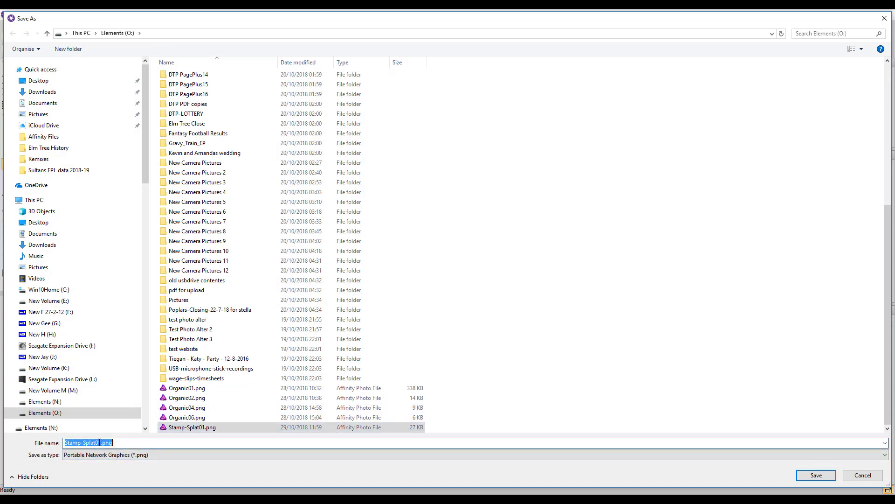
left_click_drag(99, 442, 111, 442)
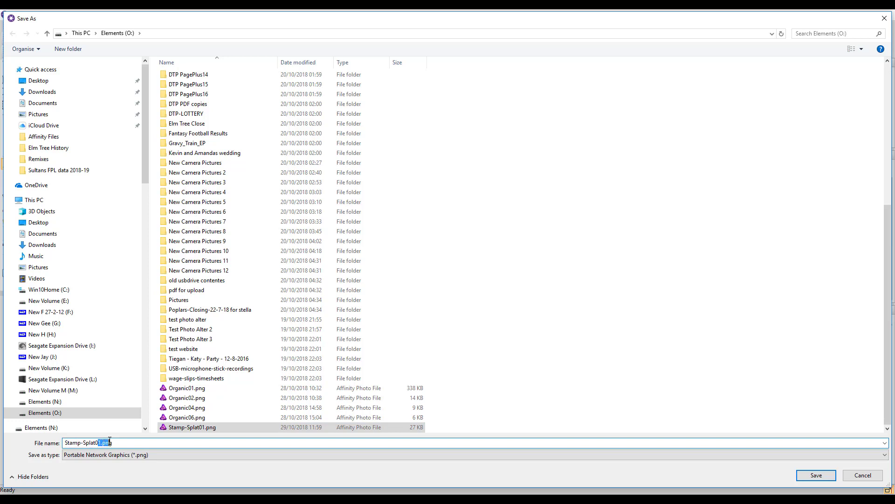
type("2")
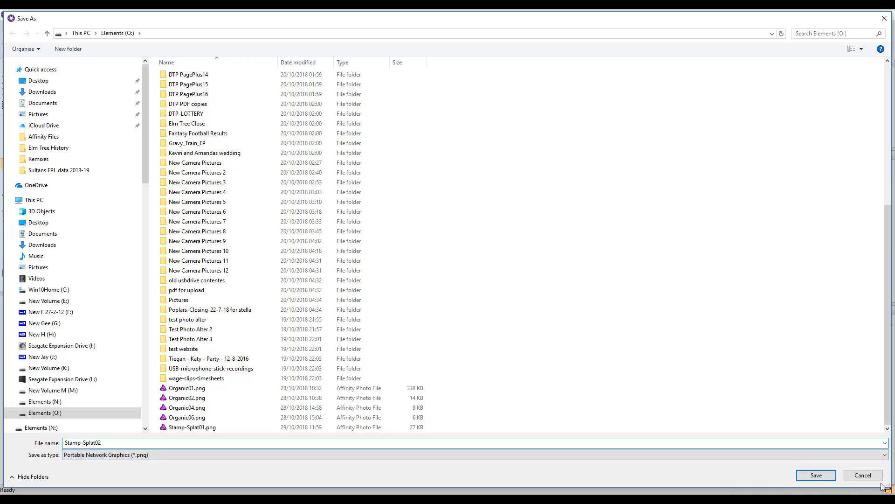
left_click(816, 475)
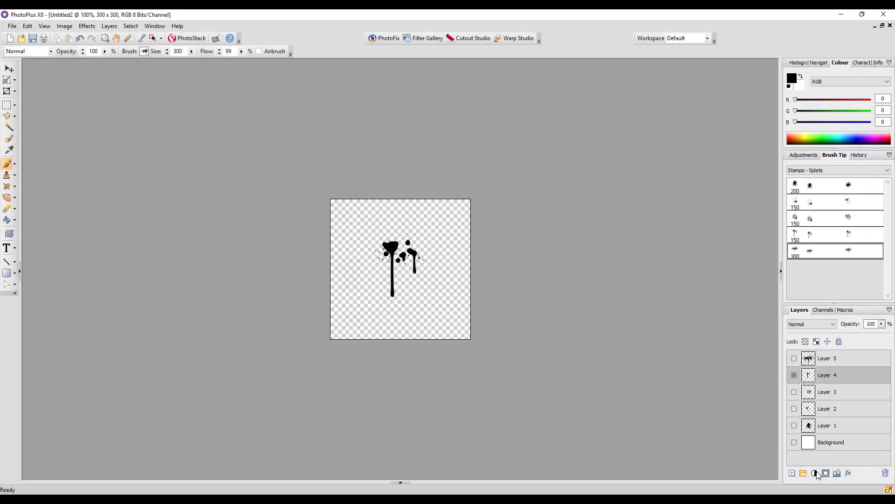
Make Layer 3 the only visible layer in place of Layer 4, and export its splat as a PNG.
left_click(794, 374)
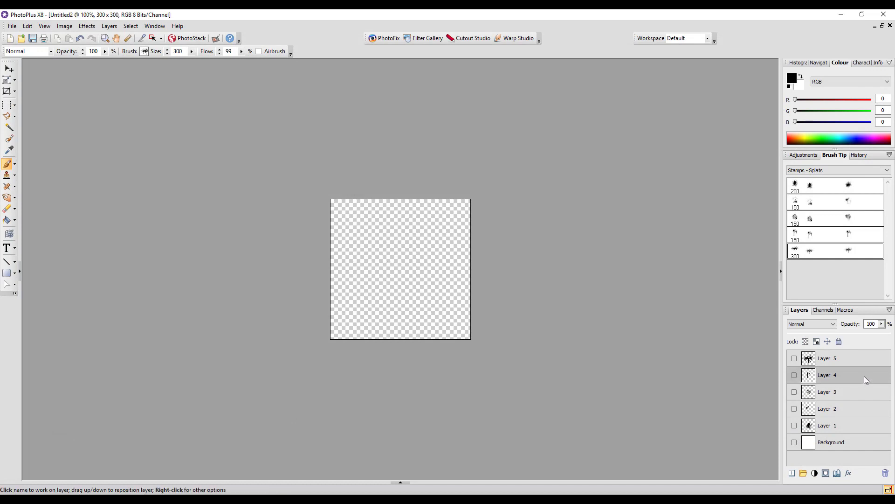
left_click(794, 392)
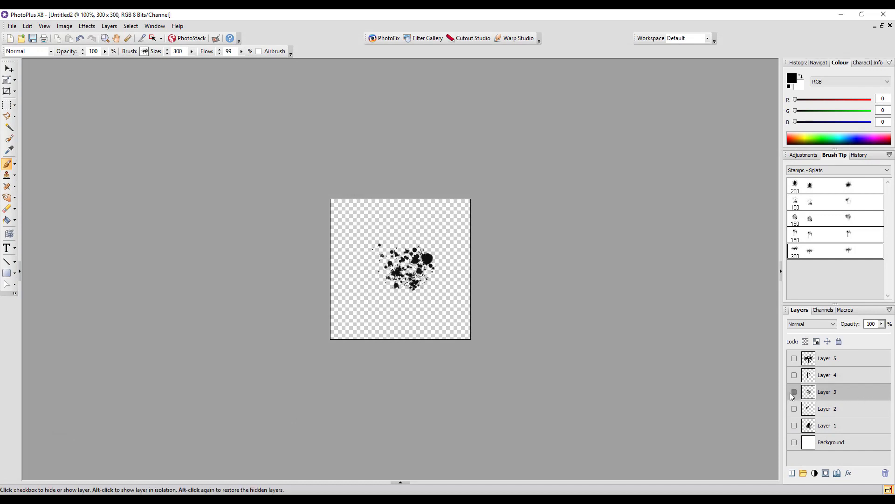
left_click(13, 26)
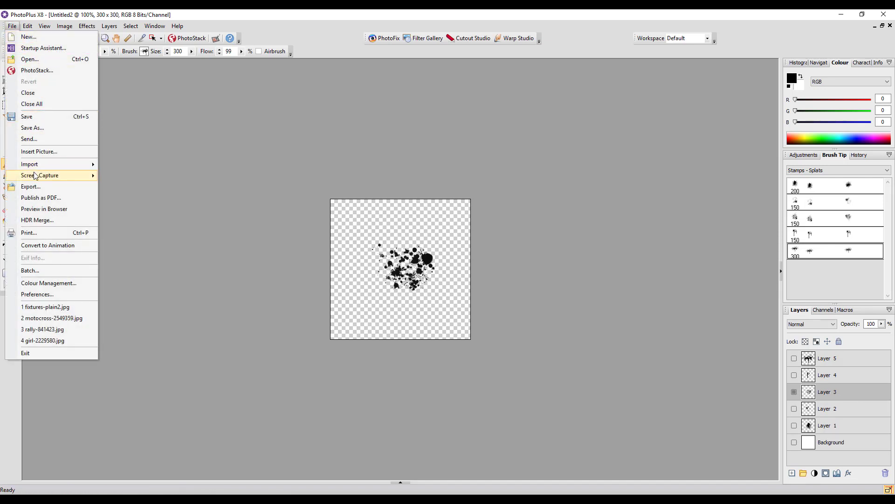
left_click(32, 187)
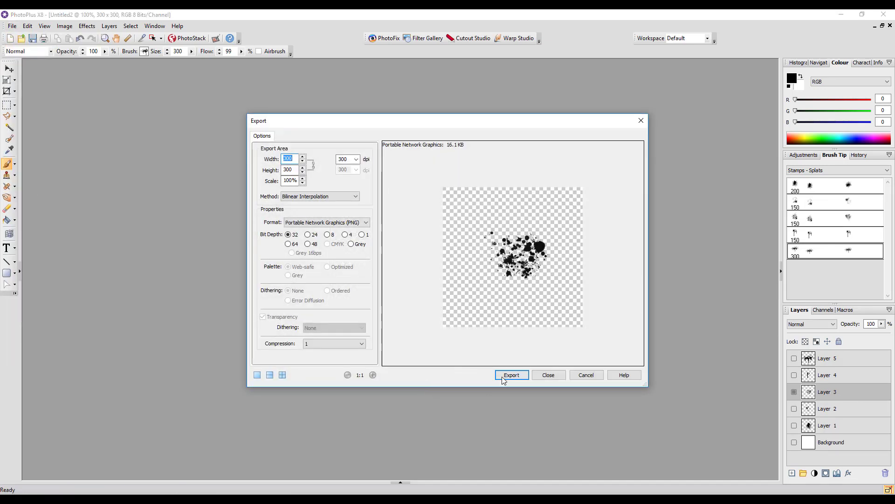
left_click(511, 376)
Save the exported Layer 3 splat as Stamp-Splat03 on the Elements (O:) drive, basing the name on Stamp-Splat02.png.
scroll(289, 373, "down", 7)
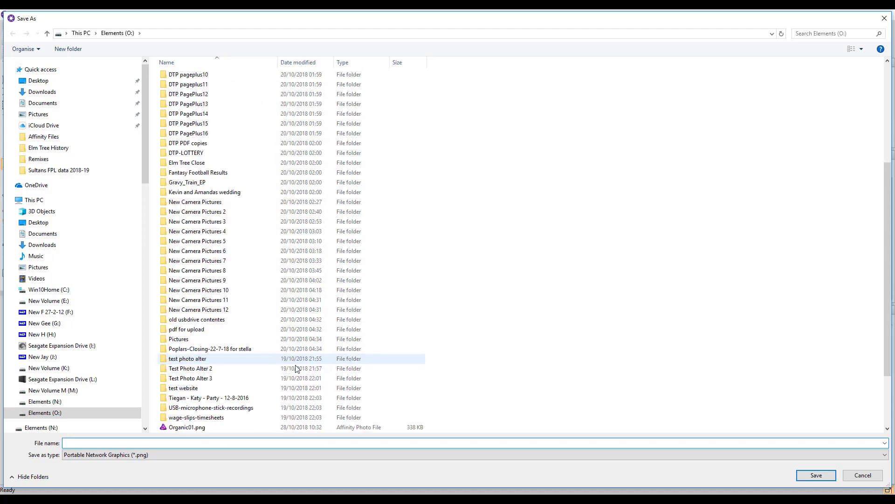
left_click(199, 427)
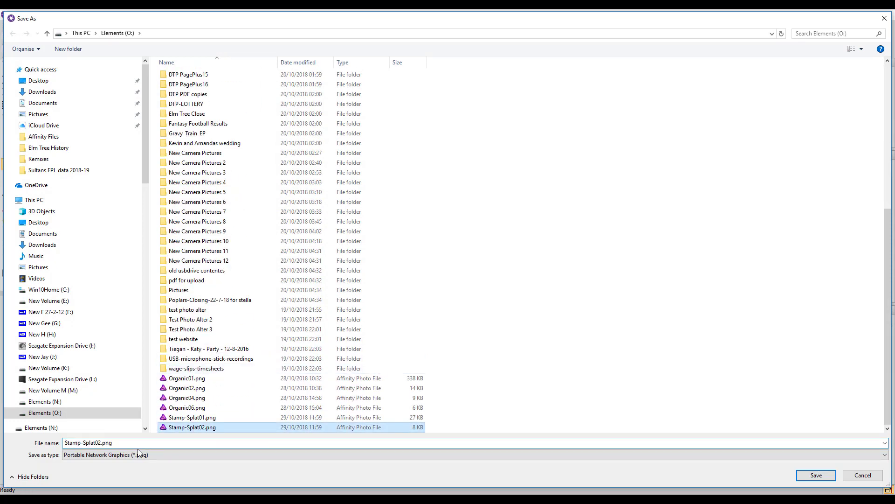
double_click(104, 443)
left_click_drag(99, 443, 113, 442)
type("3")
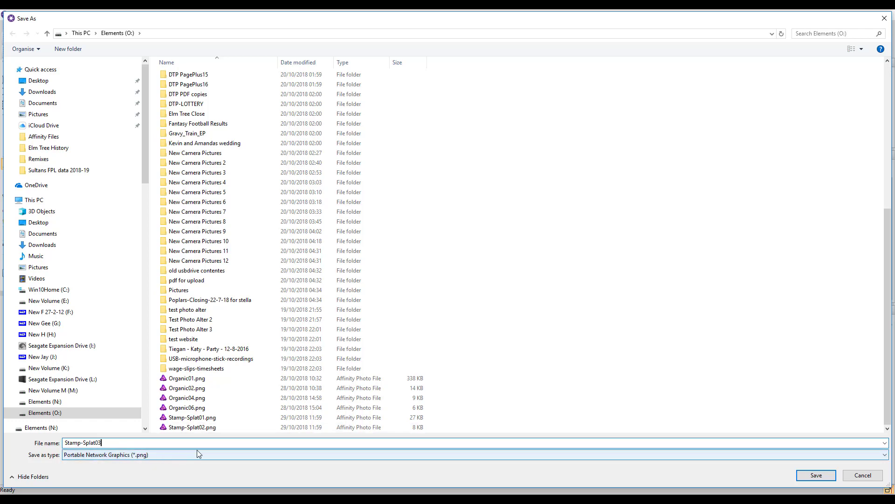
left_click(815, 476)
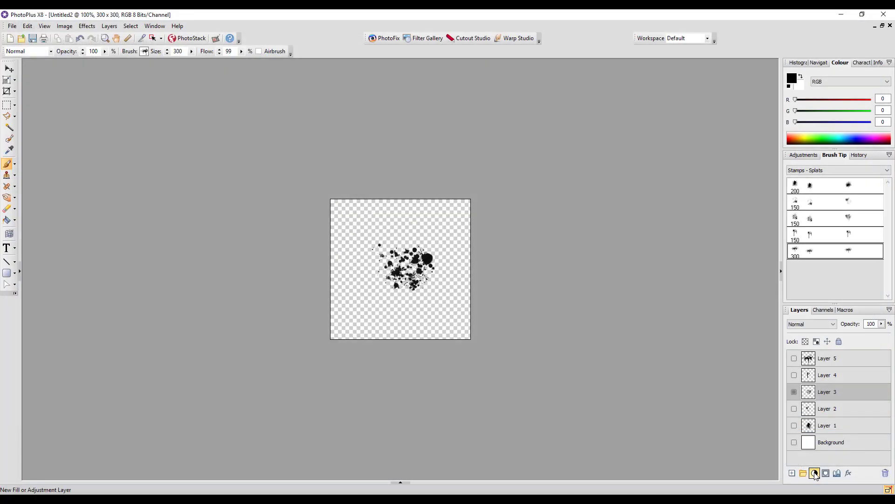
Make Layer 2 the only visible layer in place of Layer 3, and export its splat as a PNG.
left_click(793, 391)
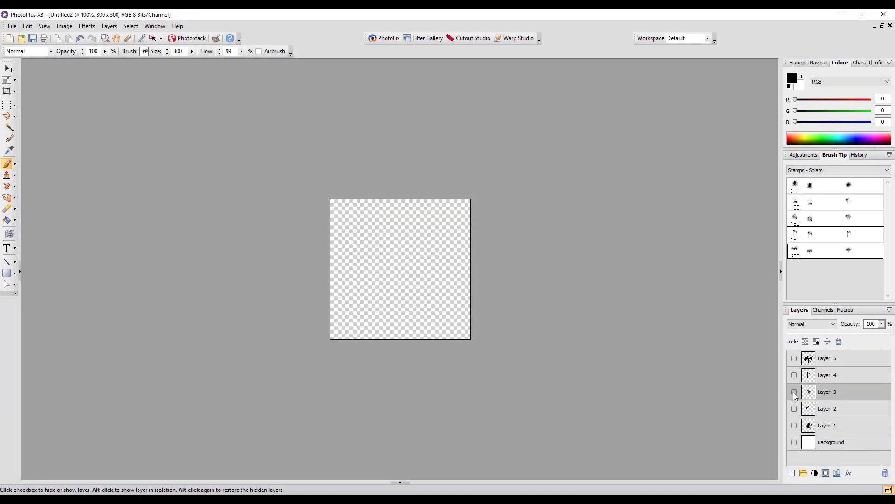
left_click(793, 409)
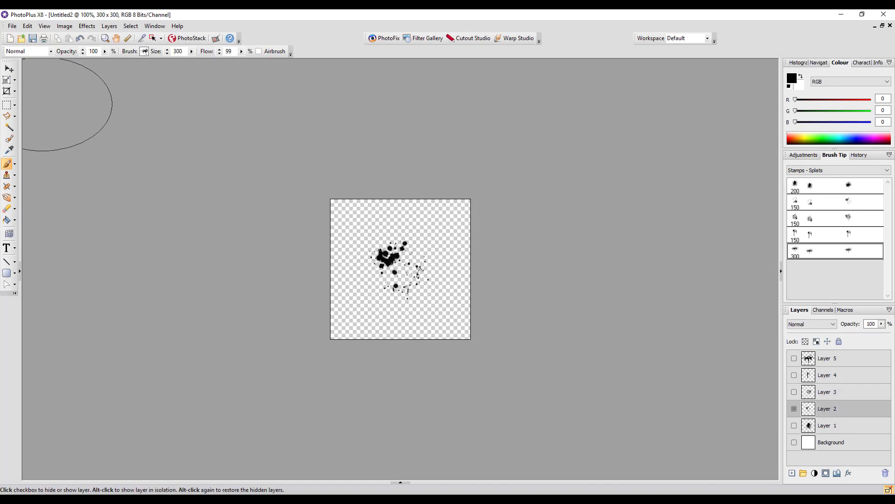
left_click(13, 26)
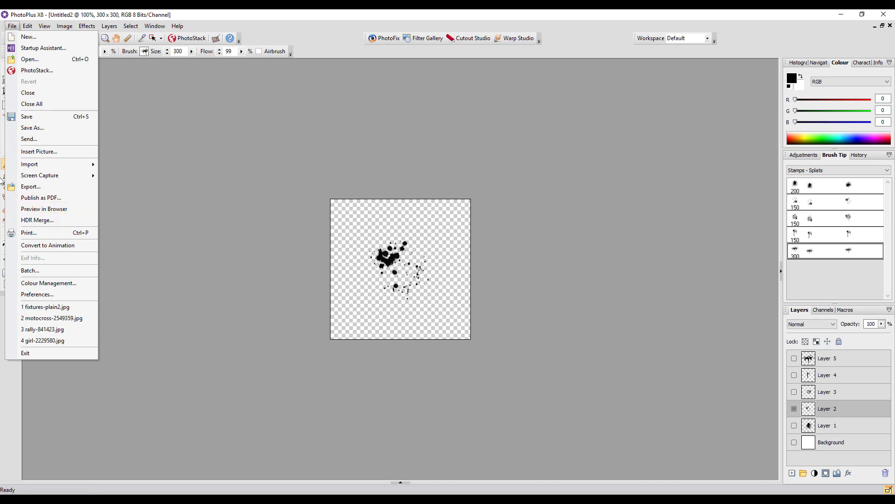
left_click(31, 190)
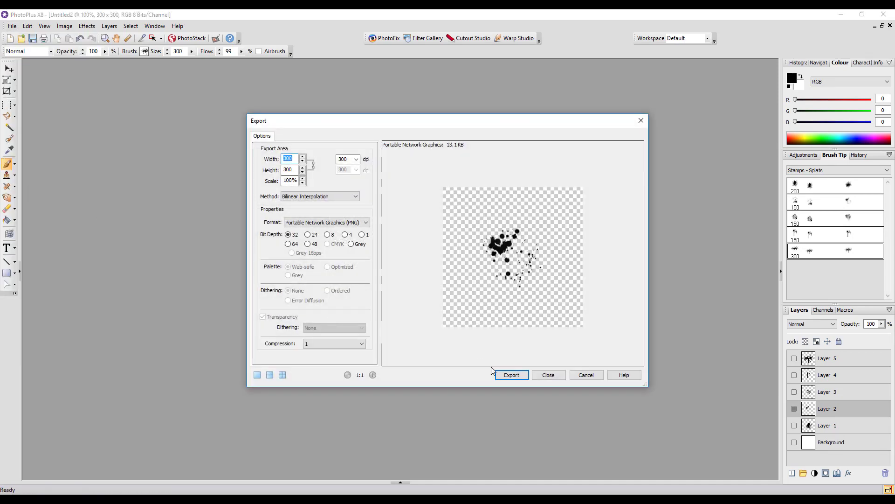
left_click(510, 374)
Save the exported Layer 2 splat as Stamp-Splat04 on the Elements (O:) drive, basing the name on Stamp-Splat03.png.
scroll(248, 364, "down", 8)
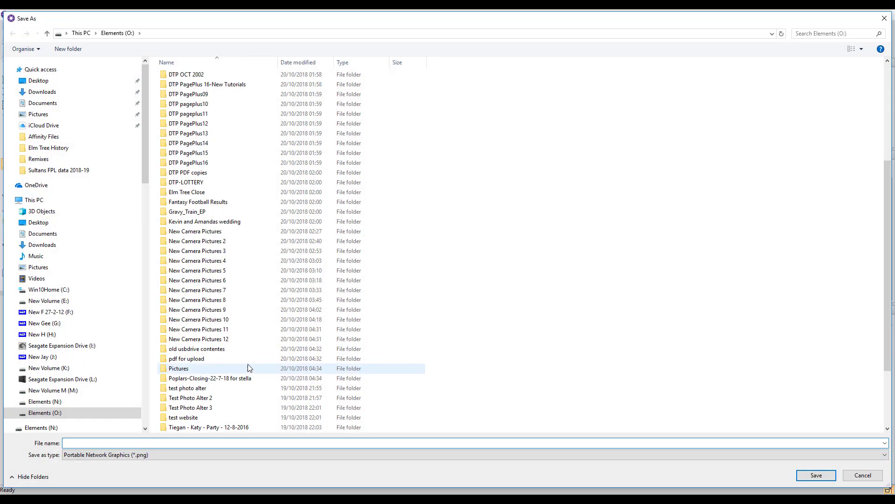
left_click(204, 427)
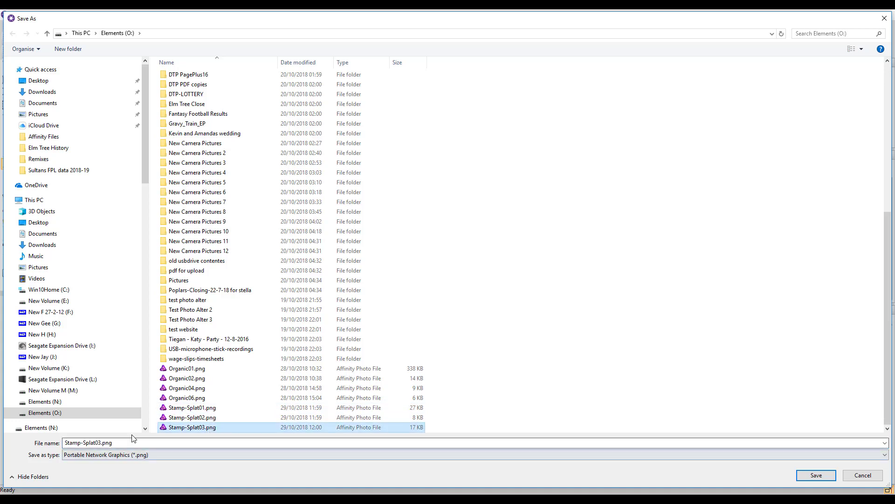
double_click(100, 443)
left_click_drag(98, 441, 128, 440)
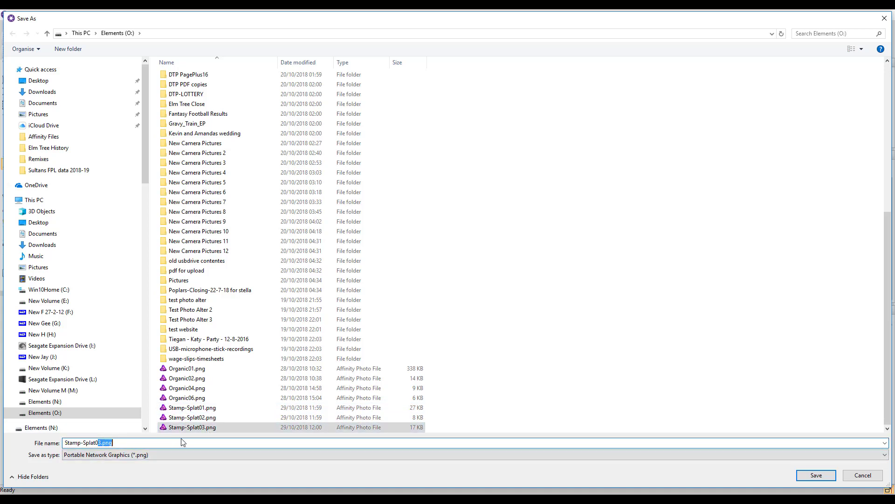
type("4")
left_click(798, 479)
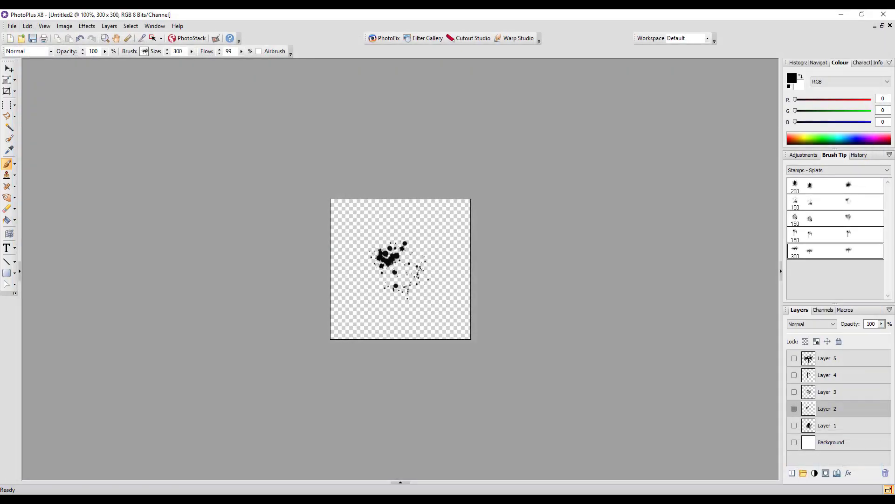
Make Layer 1 the only visible layer in place of Layer 2, select it, and export its large splat as a PNG.
left_click(794, 411)
left_click(794, 425)
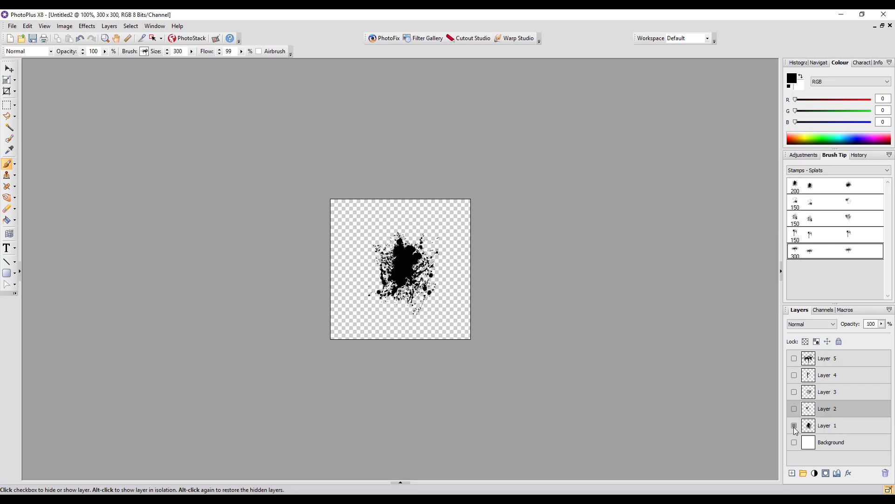
left_click(854, 425)
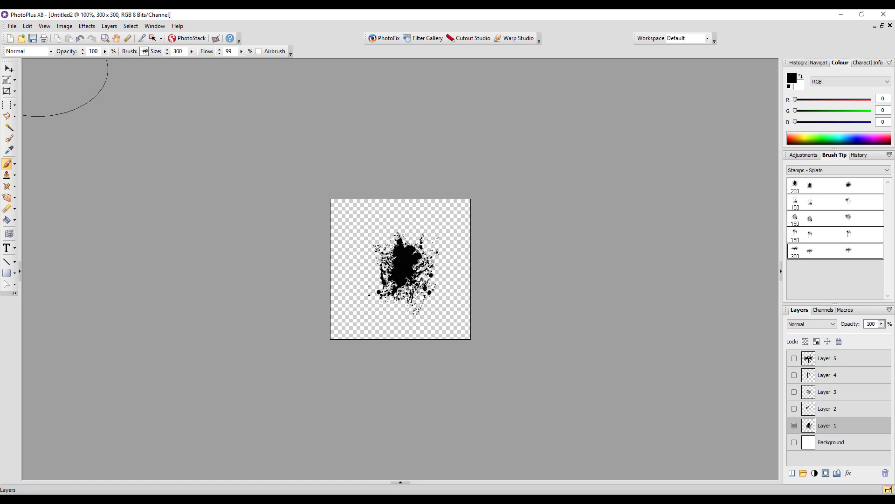
left_click(11, 26)
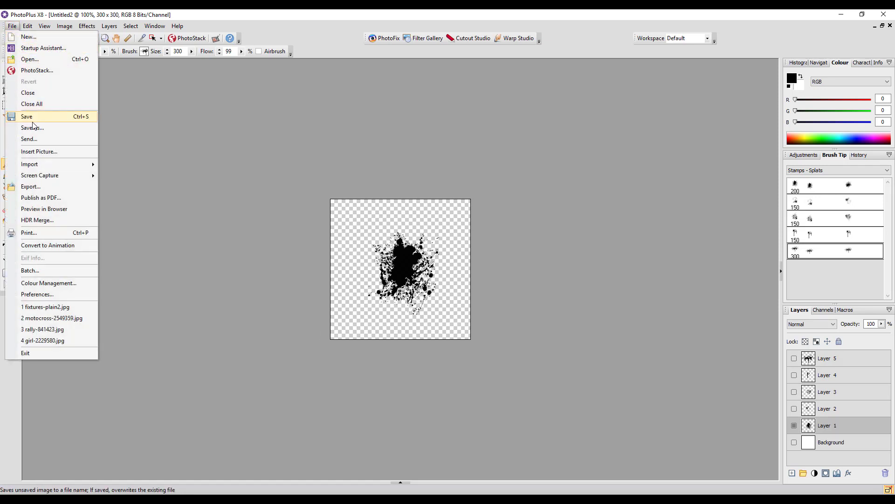
left_click(31, 188)
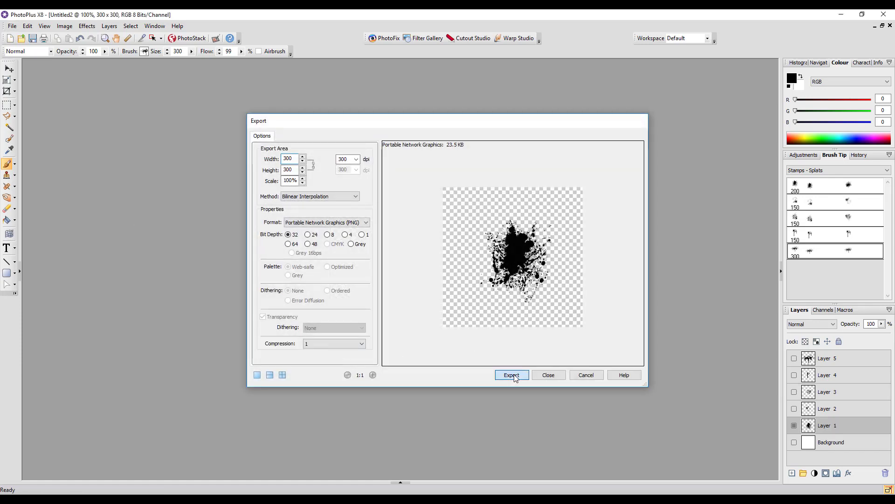
left_click(513, 375)
Save the exported Layer 1 splat as Stamp-Splat05 on the Elements (O:) drive, basing the name on Stamp-Splat04.png.
scroll(322, 395, "down", 6)
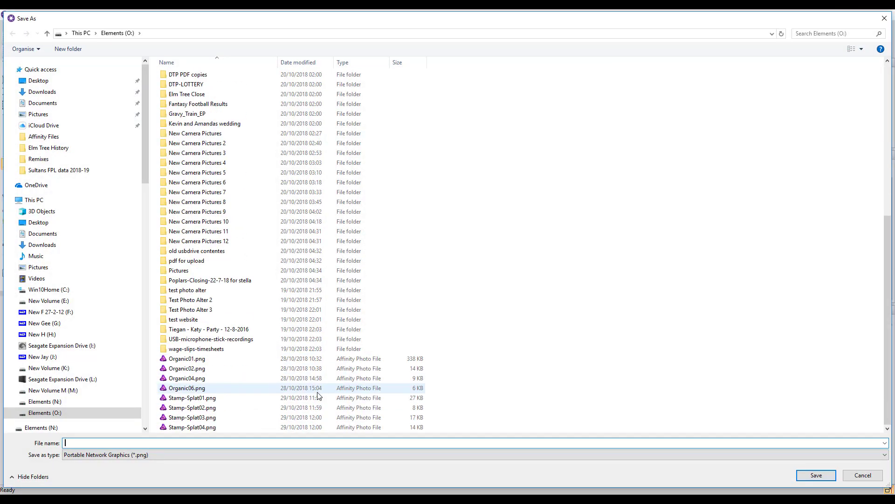
left_click(180, 429)
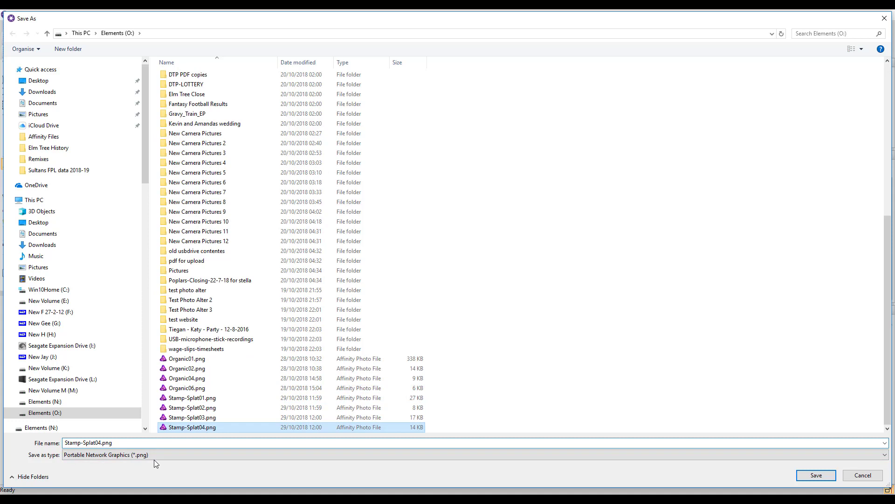
left_click(121, 443)
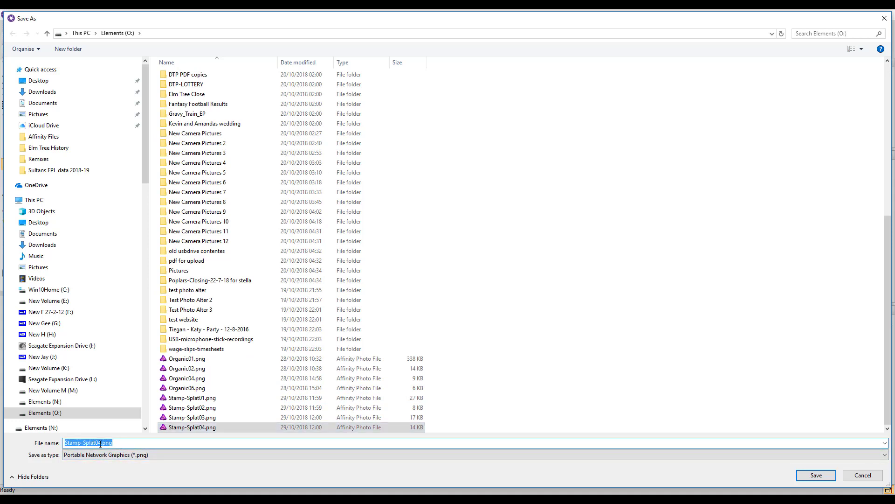
left_click_drag(99, 443, 122, 442)
type("5")
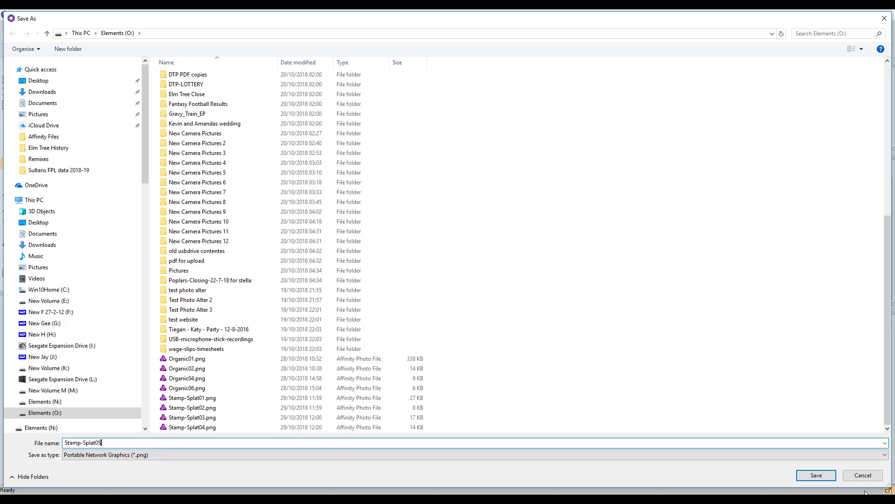
left_click(816, 475)
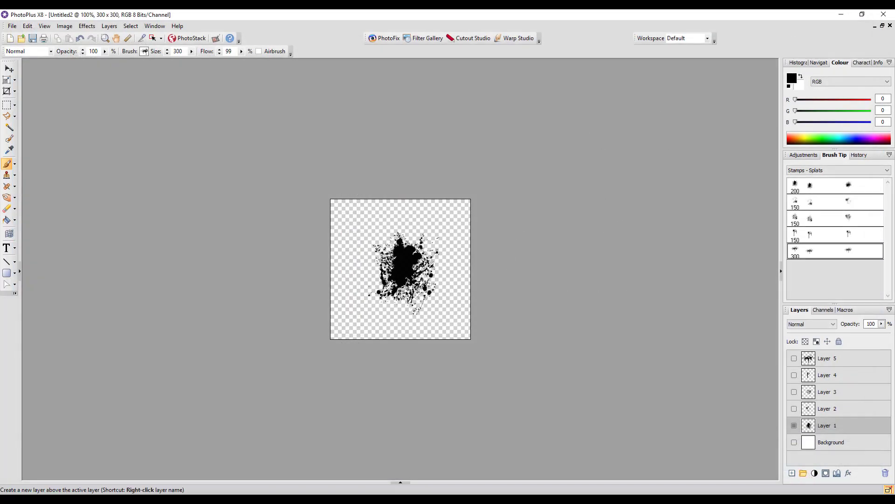
Close PhotoPlus X8, switch to Affinity Photo, and close the photoplus-brush-test2.jpg image there.
left_click(885, 17)
left_click(450, 276)
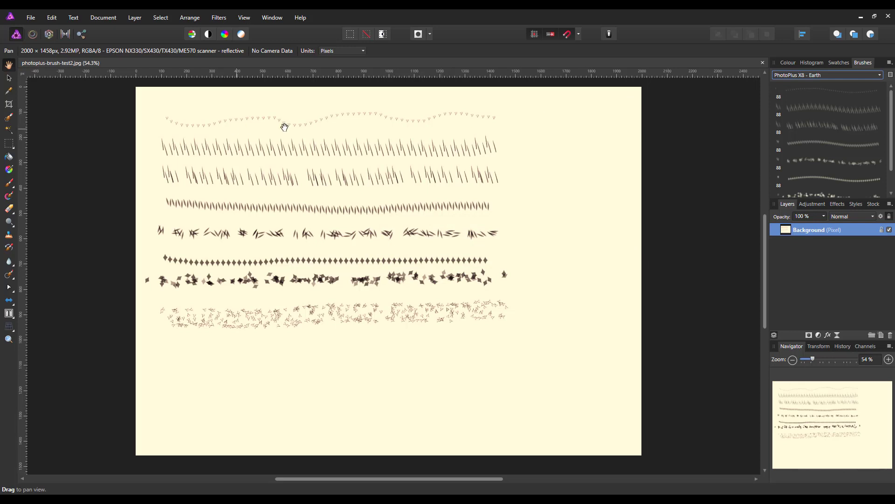
left_click(762, 61)
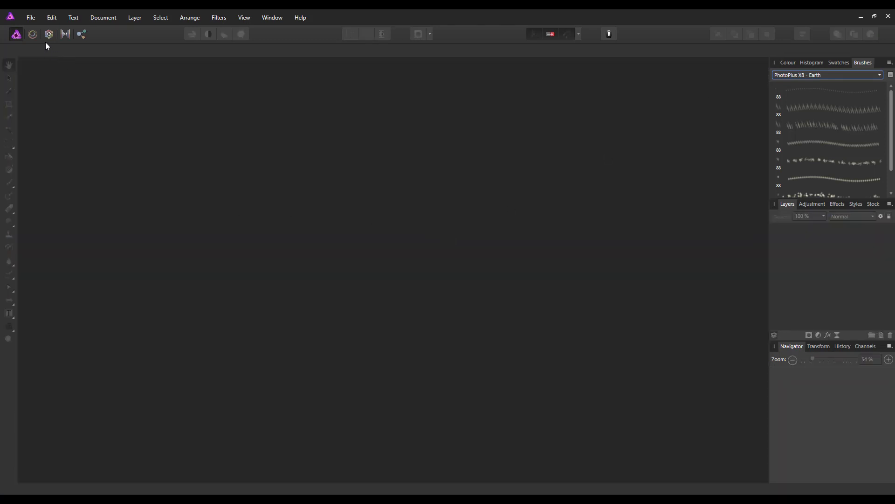
Create a new Web document of 2000 x 1458 px at 72 DPI in RGB/8.
left_click(29, 18)
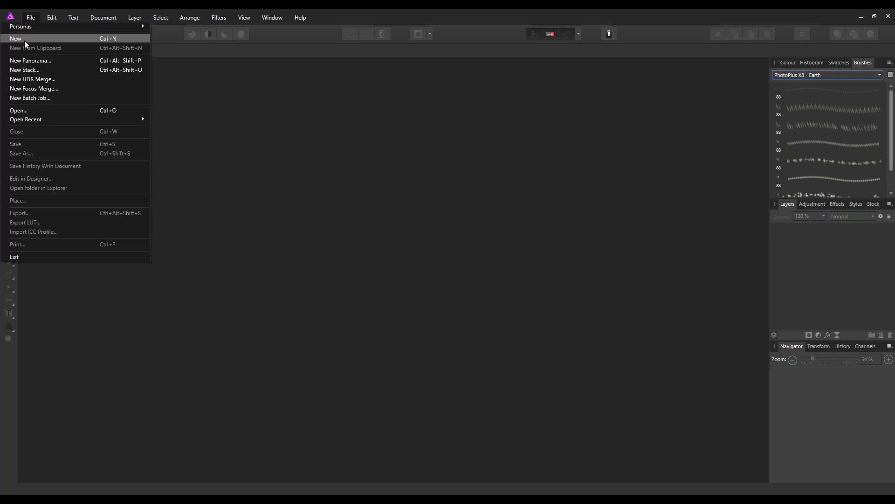
left_click(24, 40)
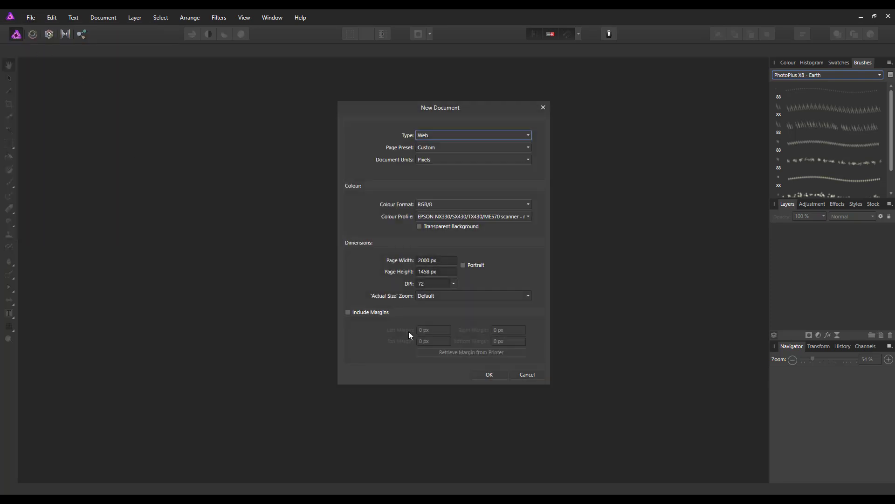
left_click(491, 376)
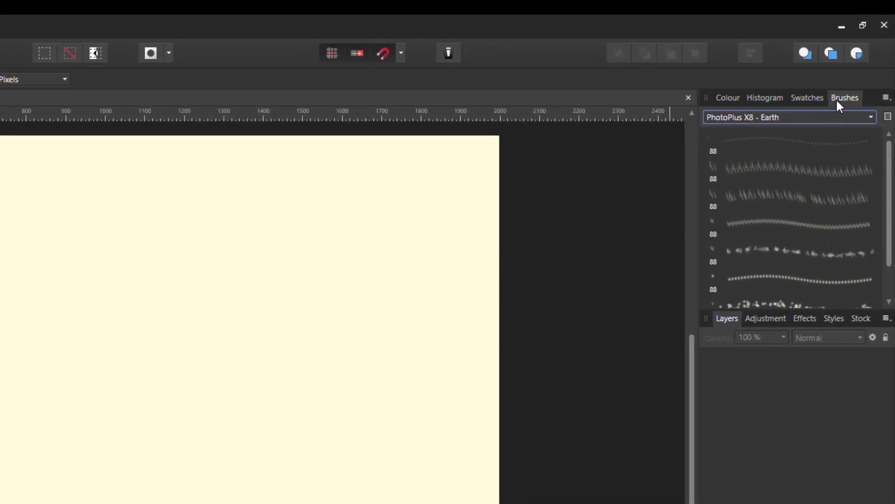
Create a new brush category and rename it PhotoPlus X8 - Splats.
left_click(886, 98)
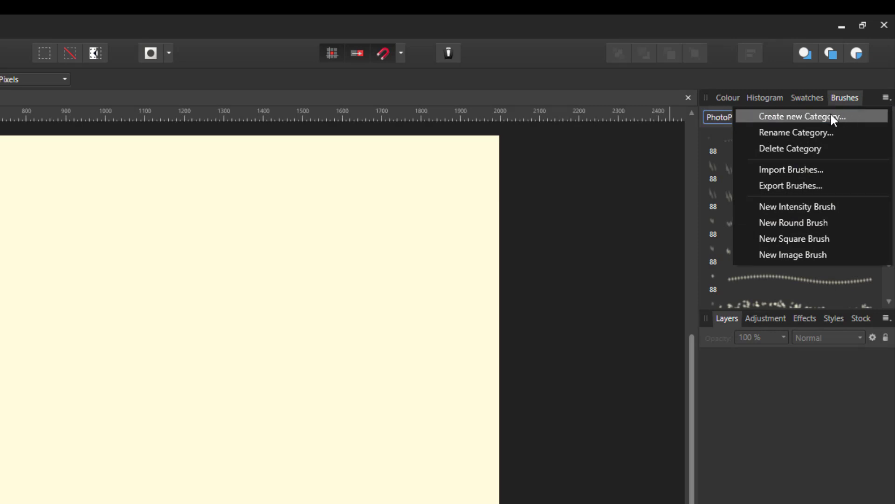
left_click(798, 119)
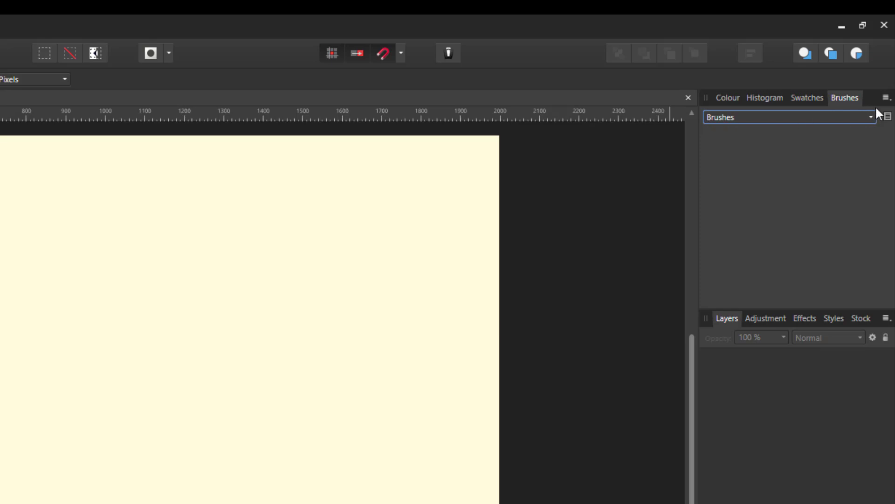
left_click(886, 98)
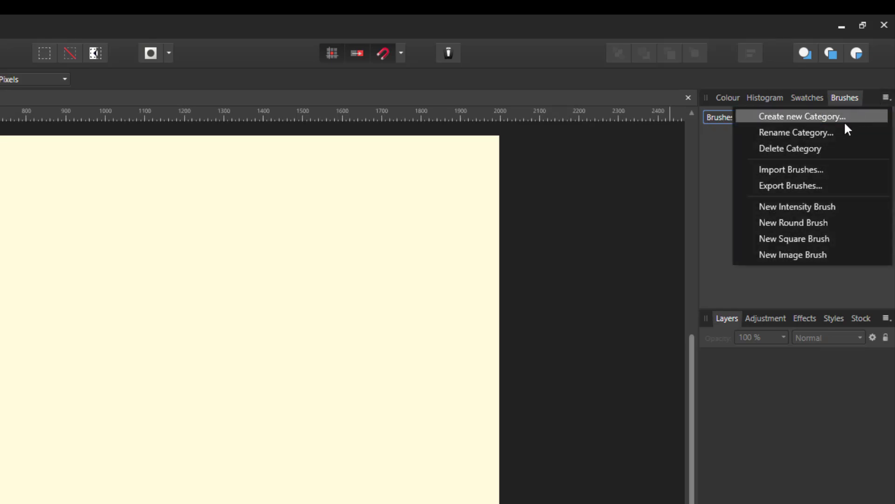
left_click(799, 132)
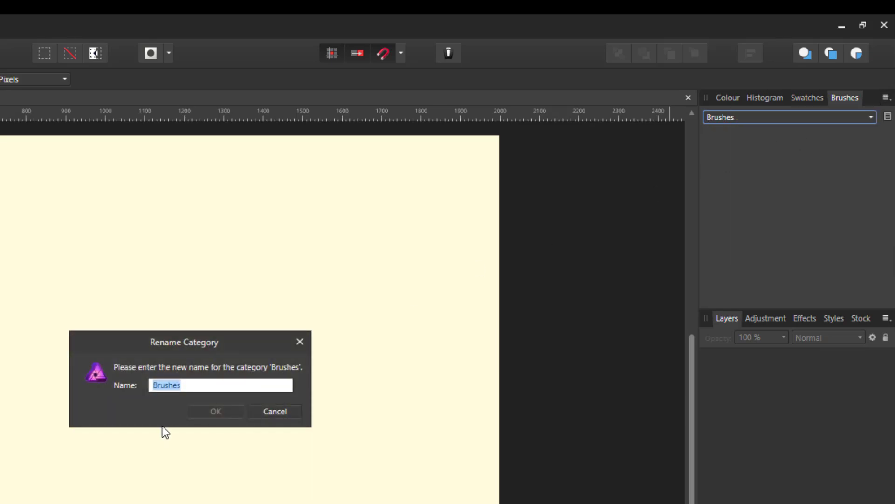
type("PhotoPlus X")
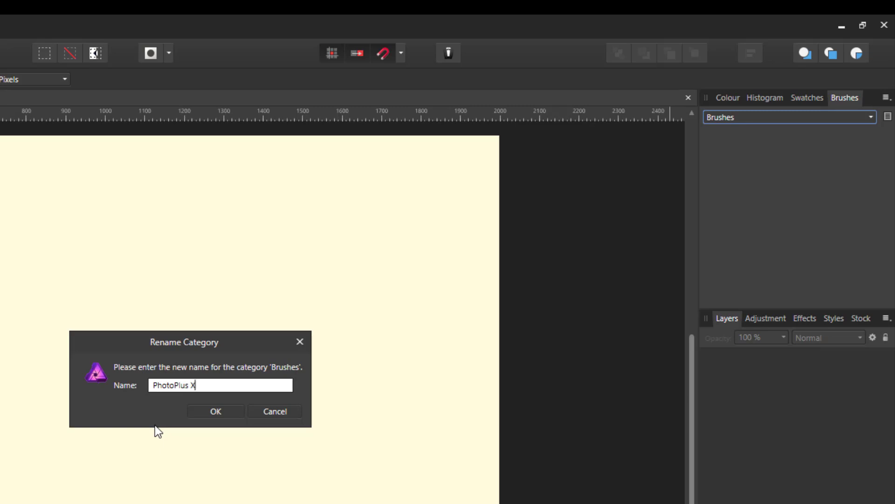
type("8 - Splats")
left_click(201, 408)
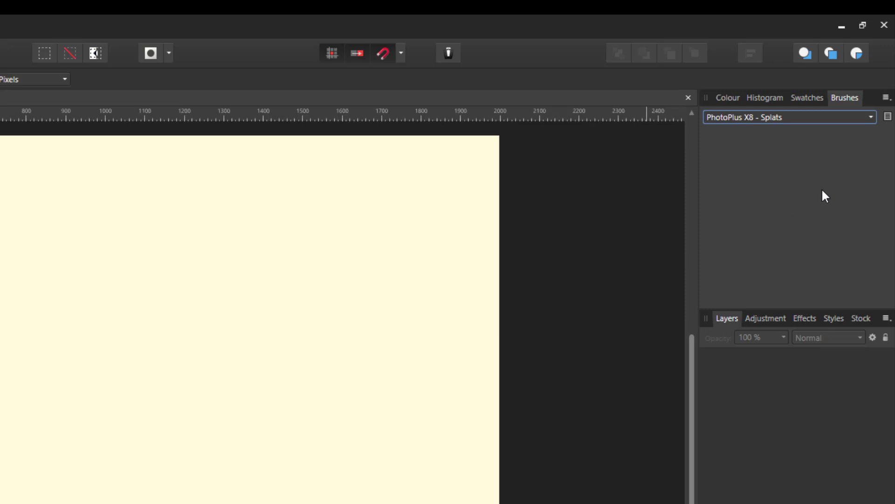
Add a new intensity brush to the PhotoPlus X8 - Splats category from Stamp-Splat01.png on the Elements (O:) drive.
left_click(887, 99)
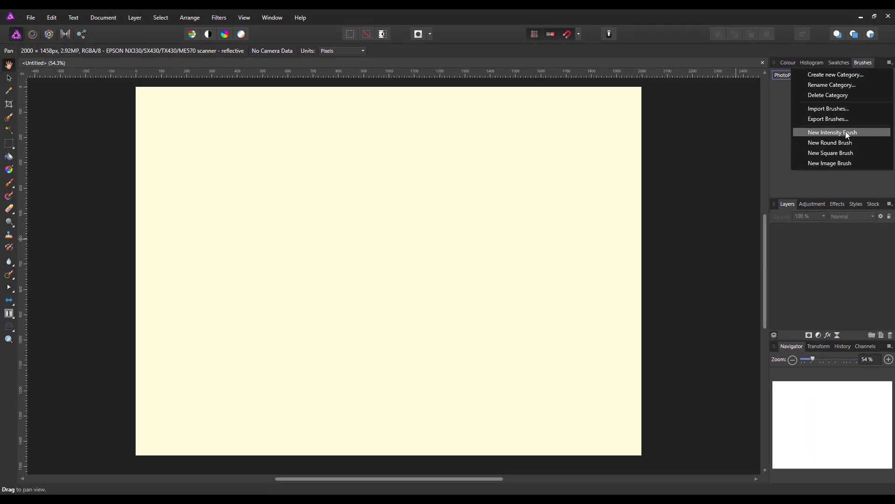
left_click(834, 209)
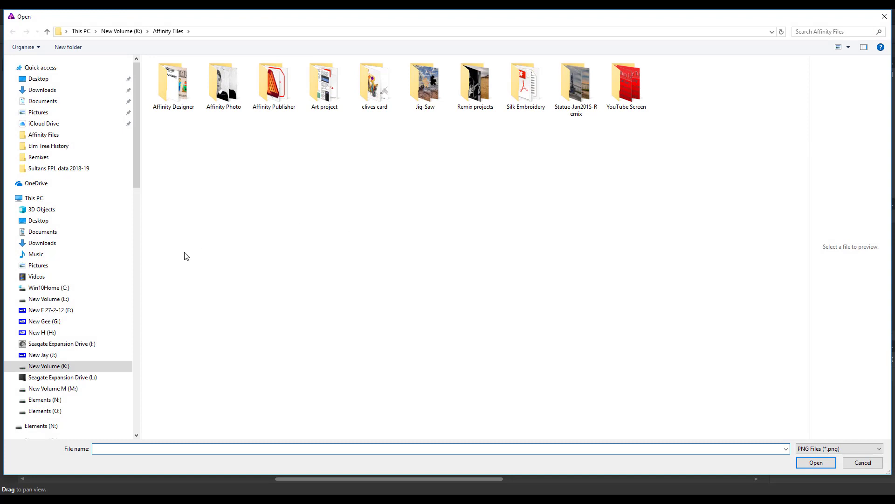
left_click(39, 412)
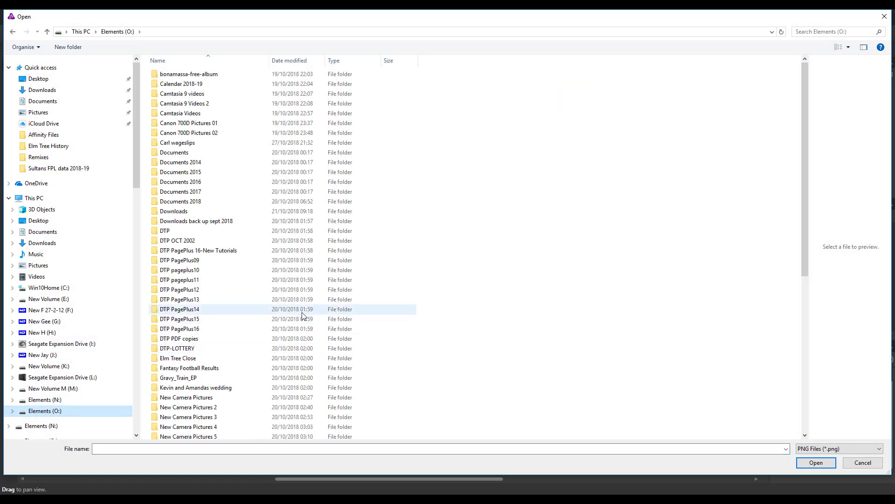
scroll(300, 310, "down", 5)
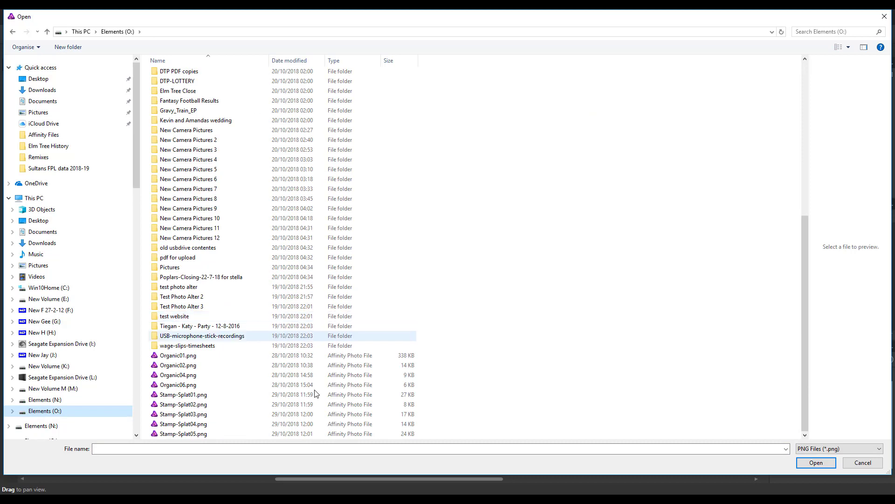
left_click(176, 397)
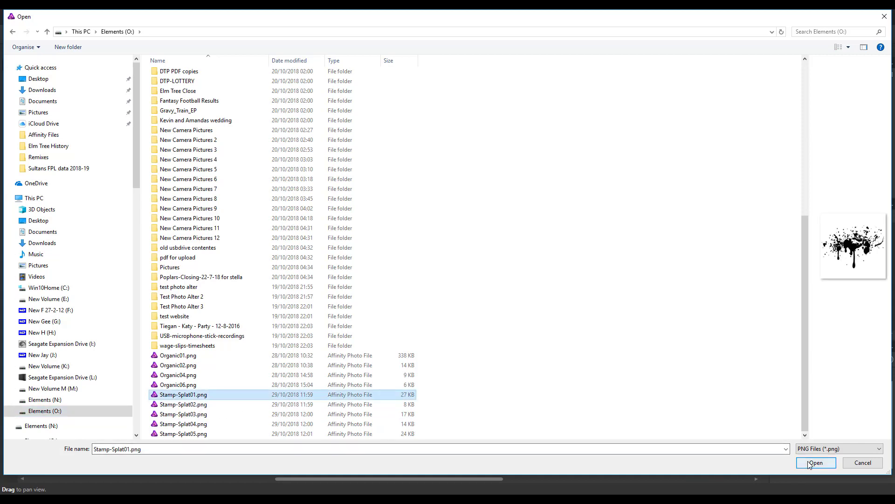
left_click(826, 466)
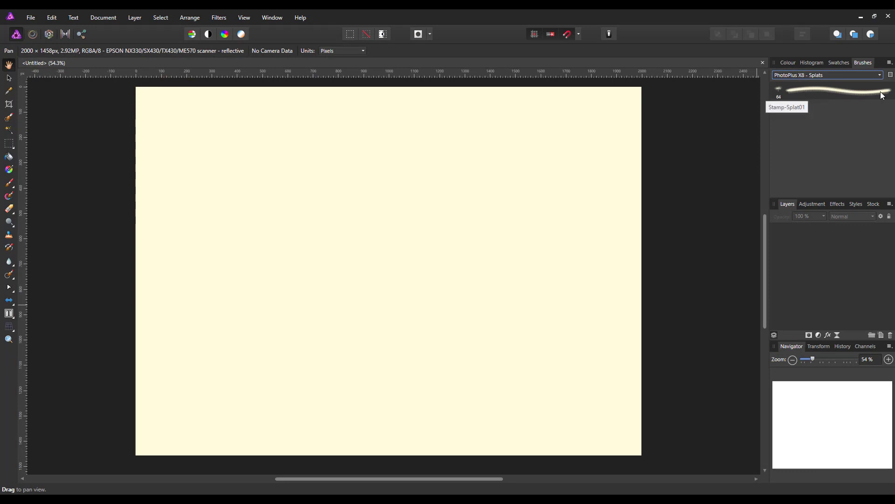
Add a new intensity brush to the PhotoPlus X8 - Splats category from Stamp-Splat02.png.
left_click(891, 64)
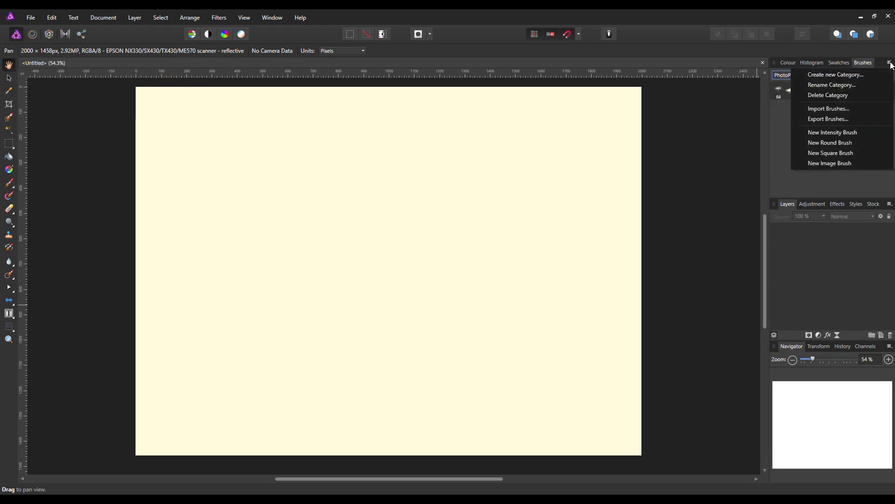
left_click(833, 131)
scroll(234, 382, "down", 6)
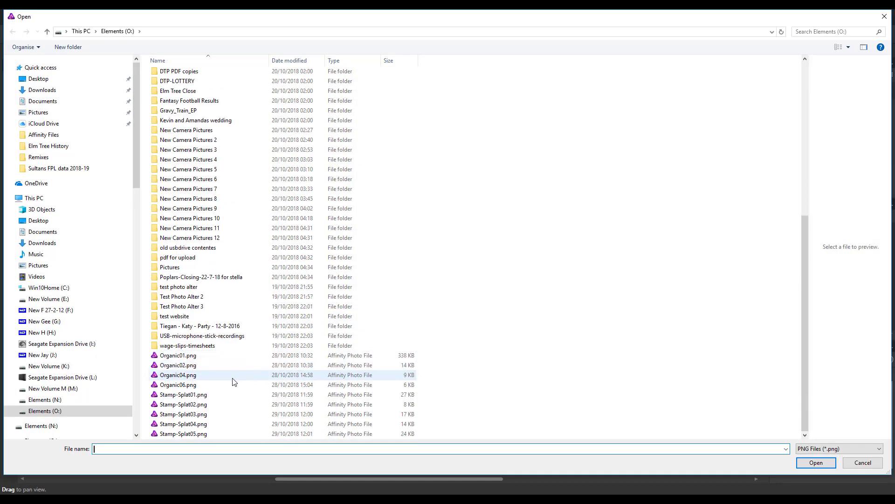
left_click(185, 404)
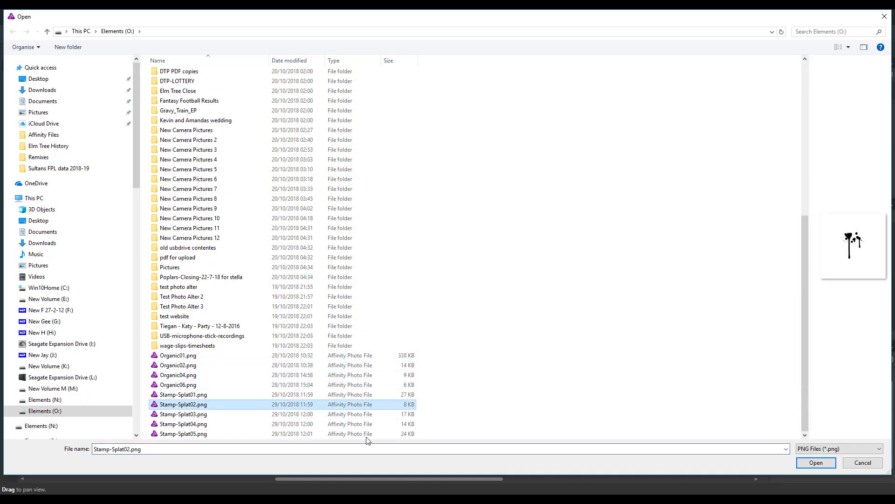
left_click(816, 462)
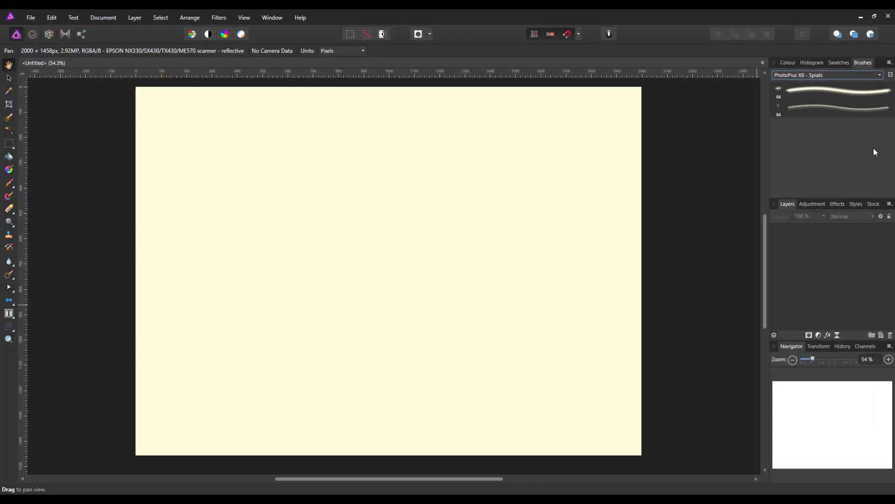
Add a new intensity brush to the PhotoPlus X8 - Splats category from Stamp-Splat03.png.
left_click(889, 63)
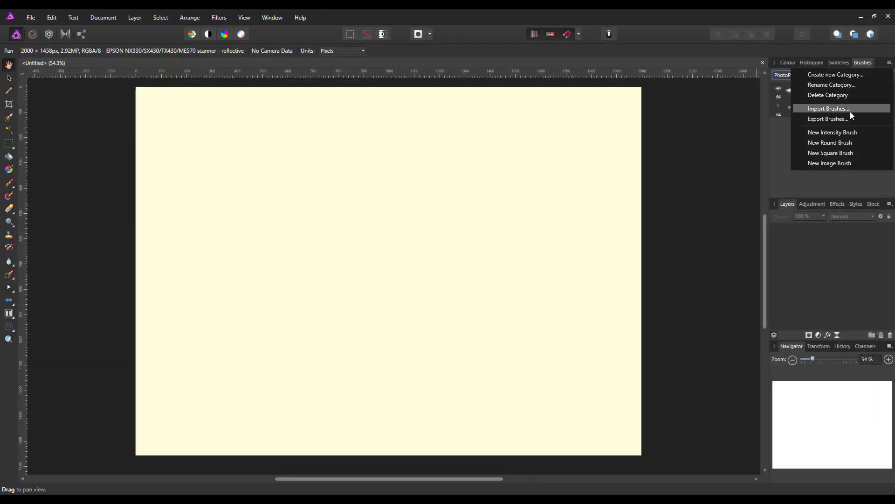
left_click(827, 134)
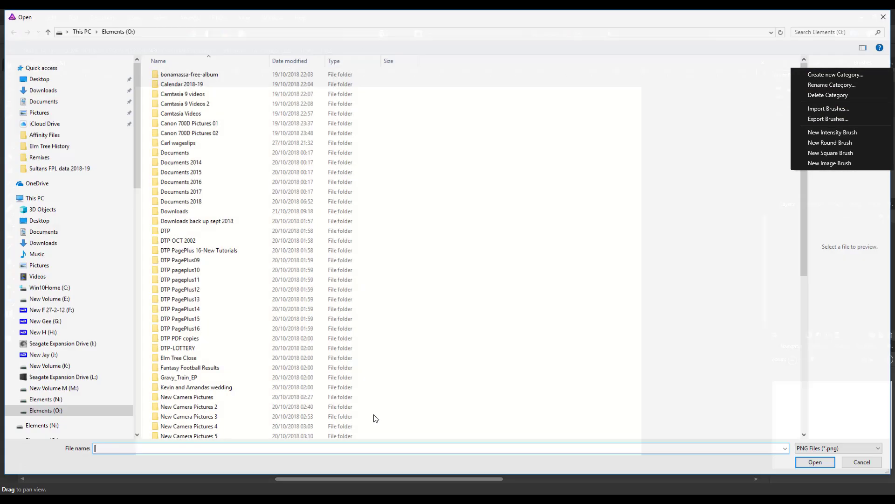
scroll(294, 418, "down", 5)
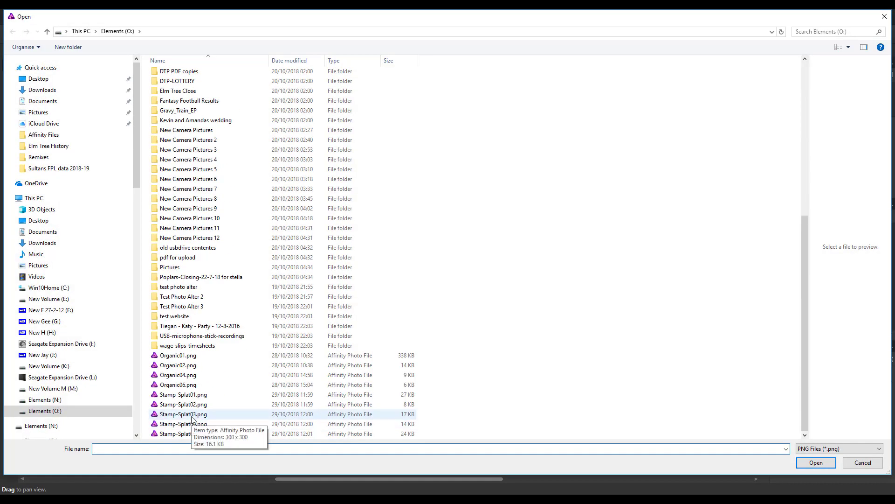
left_click(191, 414)
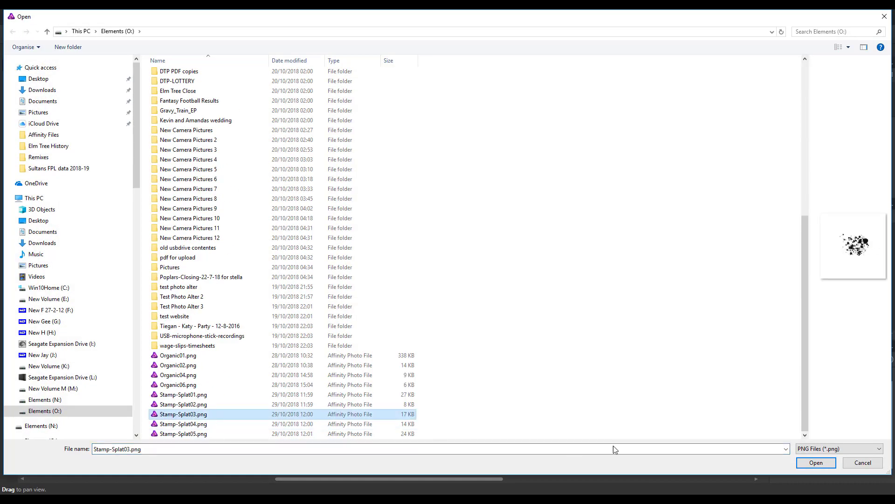
left_click(816, 462)
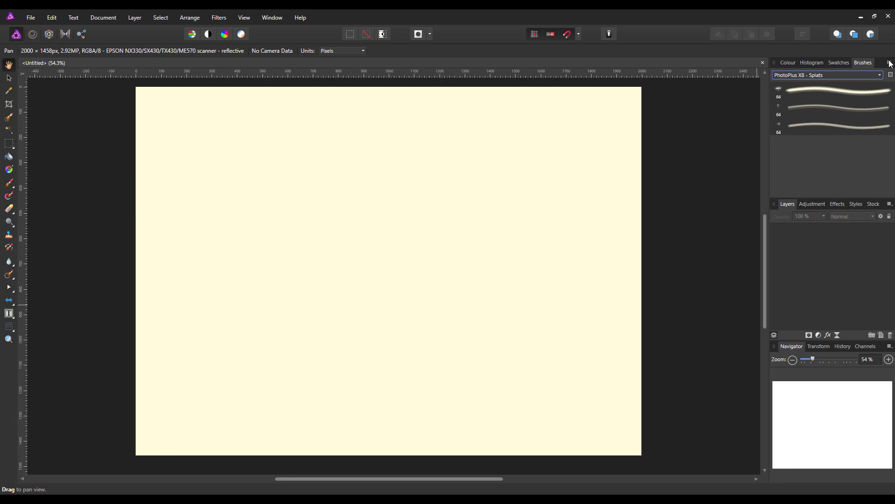
Add a new intensity brush to the PhotoPlus X8 - Splats category from Stamp-Splat04.png.
left_click(891, 74)
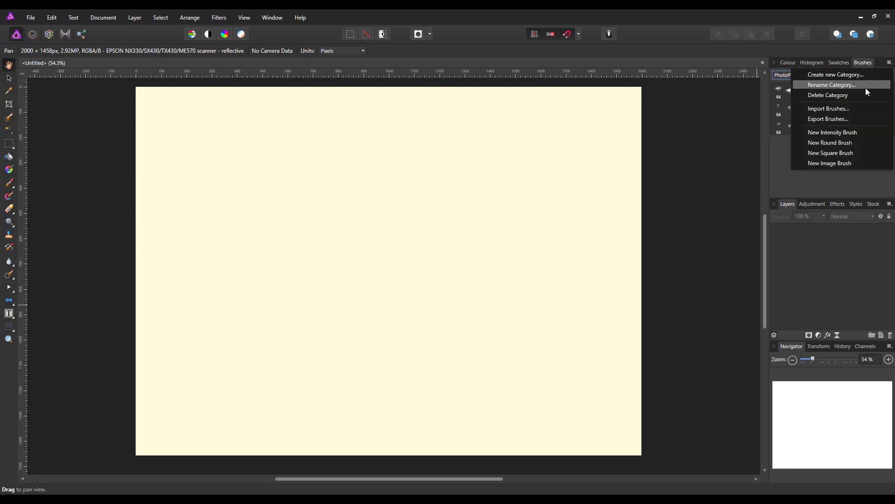
left_click(827, 130)
scroll(344, 313, "down", 8)
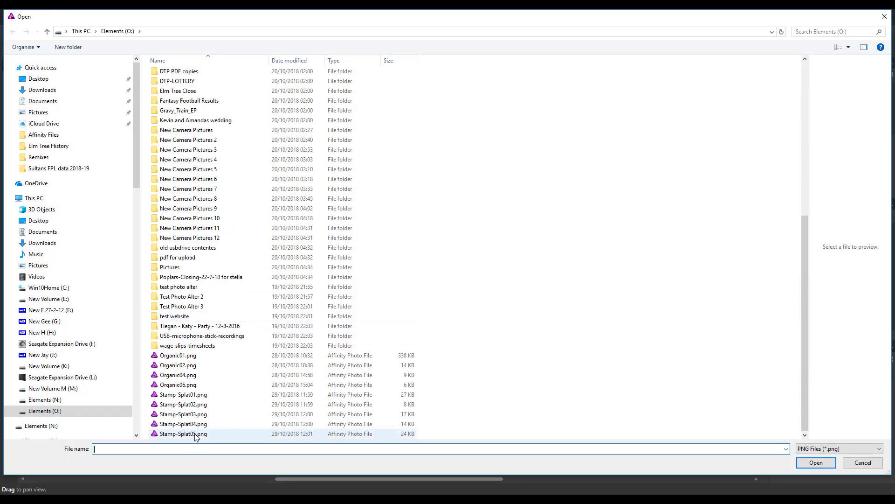
left_click(182, 424)
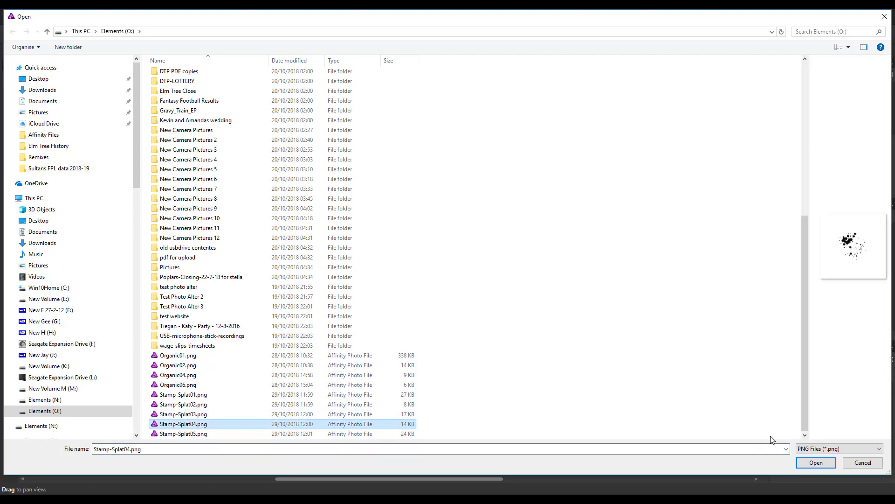
left_click(816, 462)
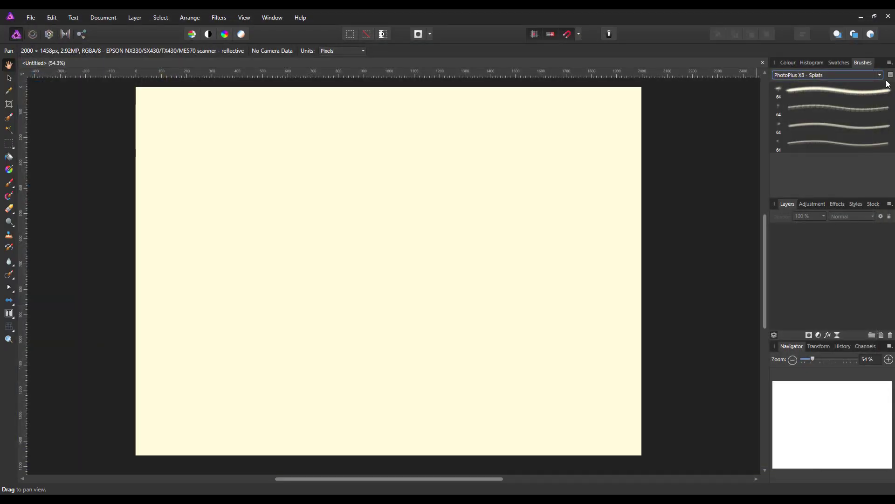
Add a new intensity brush to the PhotoPlus X8 - Splats category from Stamp-Splat05.png.
left_click(890, 74)
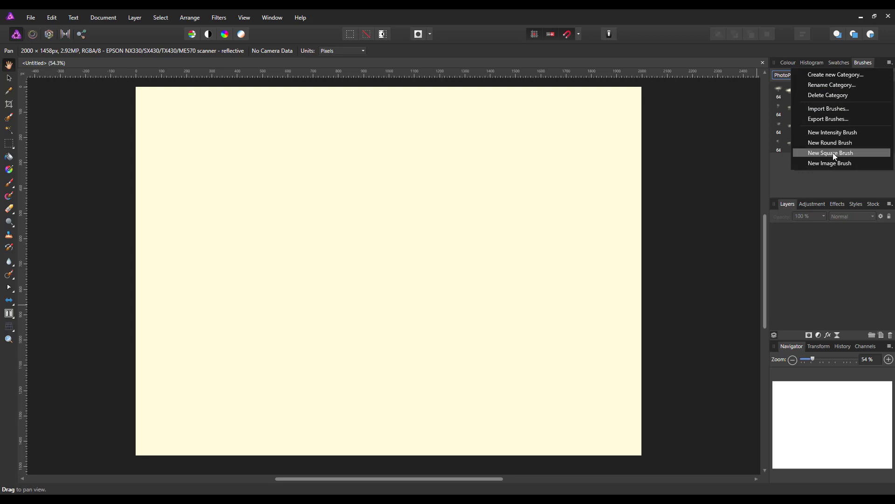
left_click(827, 133)
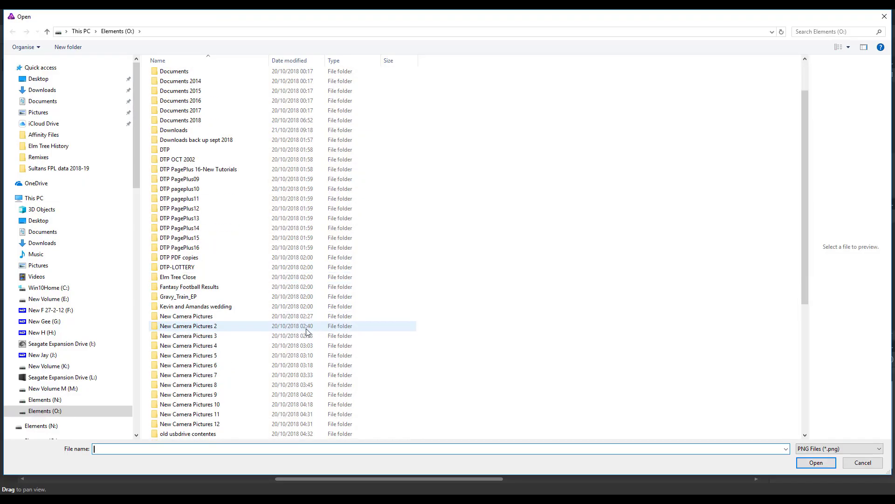
scroll(306, 331, "down", 6)
left_click(210, 435)
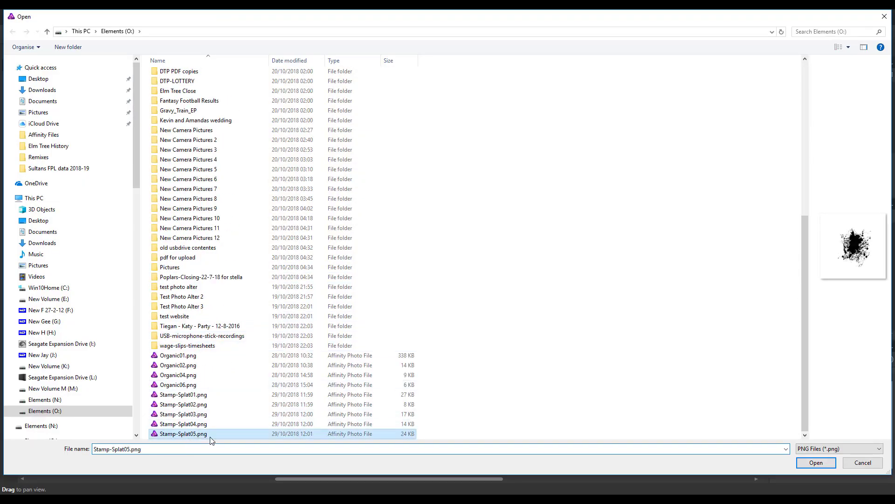
left_click(816, 463)
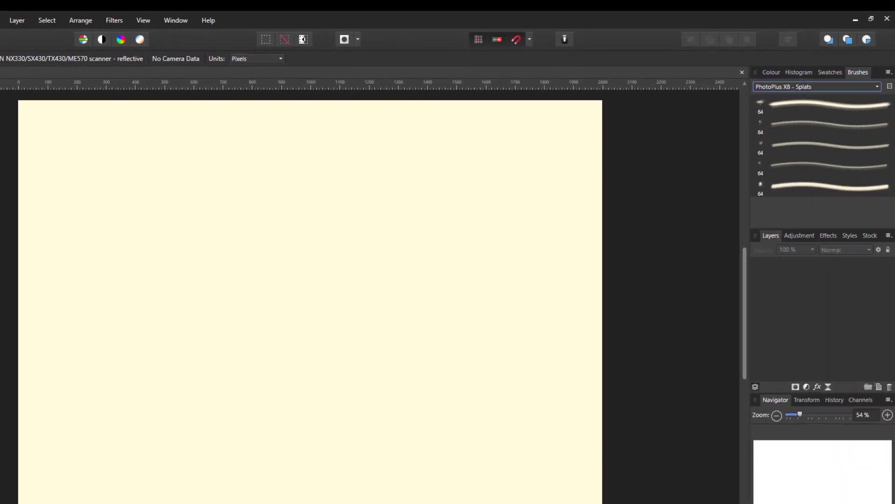
Activate the Paint Brush tool with the Stamp-Splat01 brush and test-stamp it near the canvas's top edge at small and enlarged sizes.
key("b")
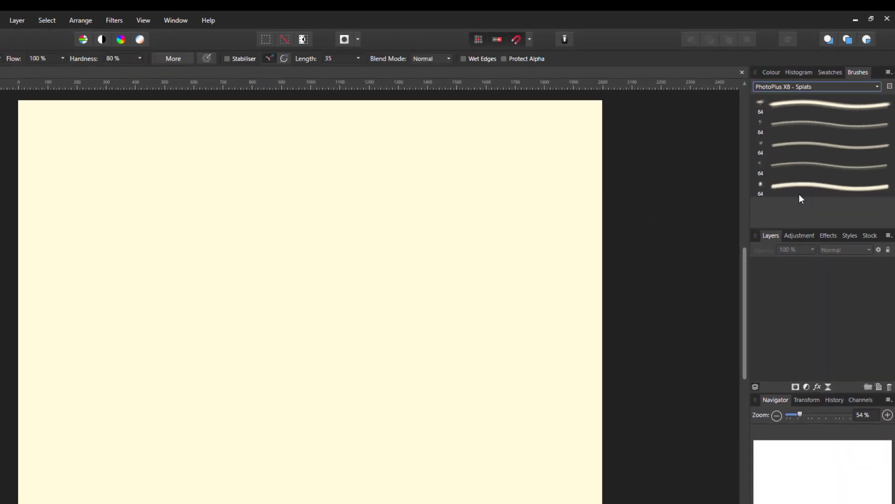
left_click(834, 110)
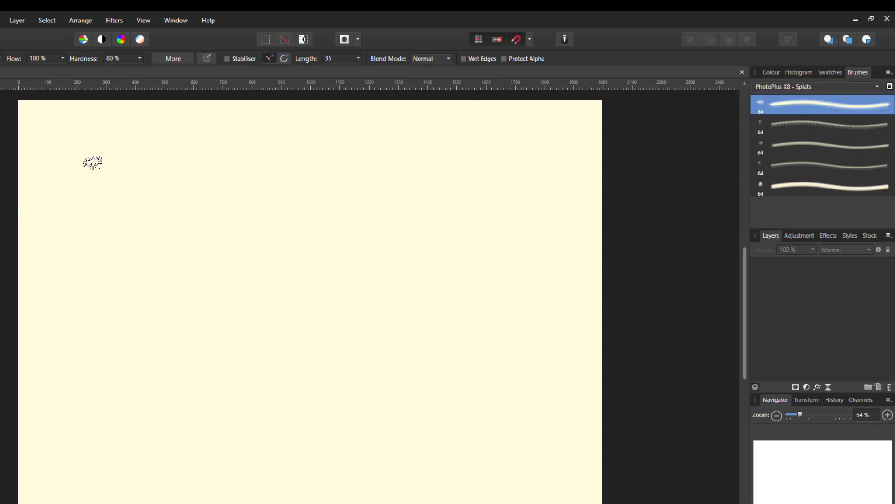
left_click(60, 132)
left_click(84, 241)
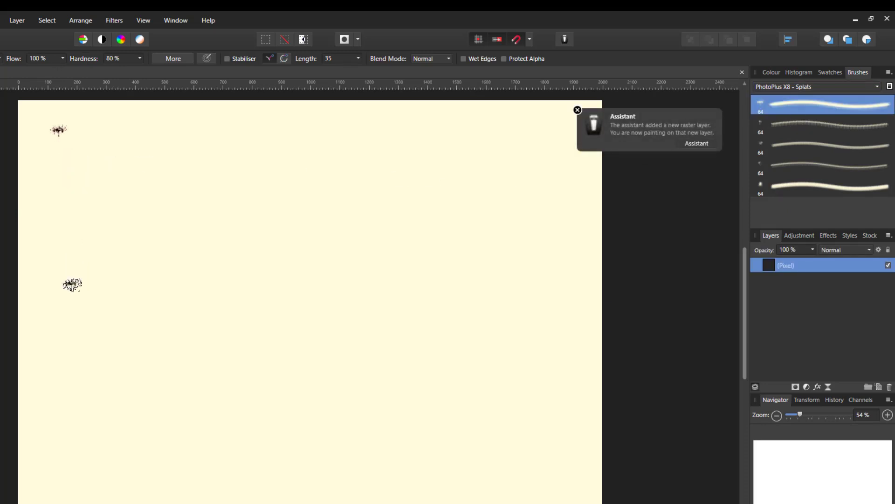
key("ctrl+z")
left_click(97, 143)
key("bracketright")
key("bracketright")
key("bracketright")
key("bracketright")
key("bracketright")
key("bracketright")
key("bracketright")
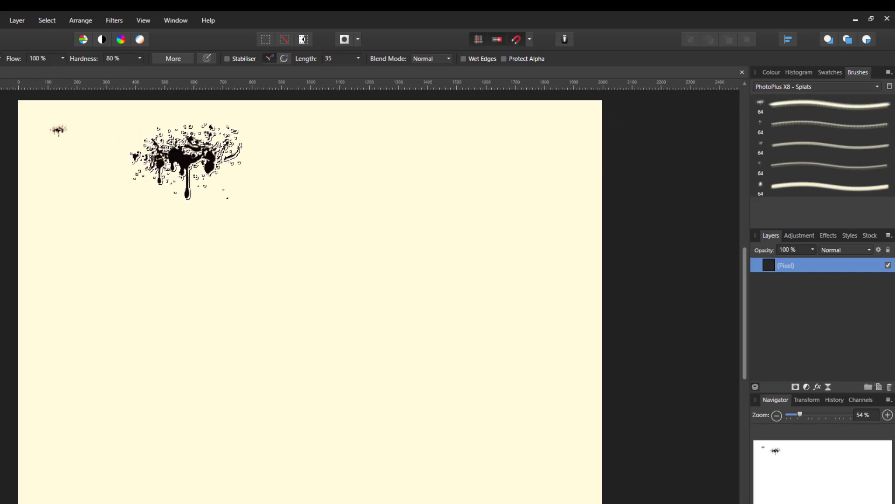
Try the enlarged Stamp-Splat01 brush at several other spots on the canvas, undoing each stamp.
left_click(30, 280)
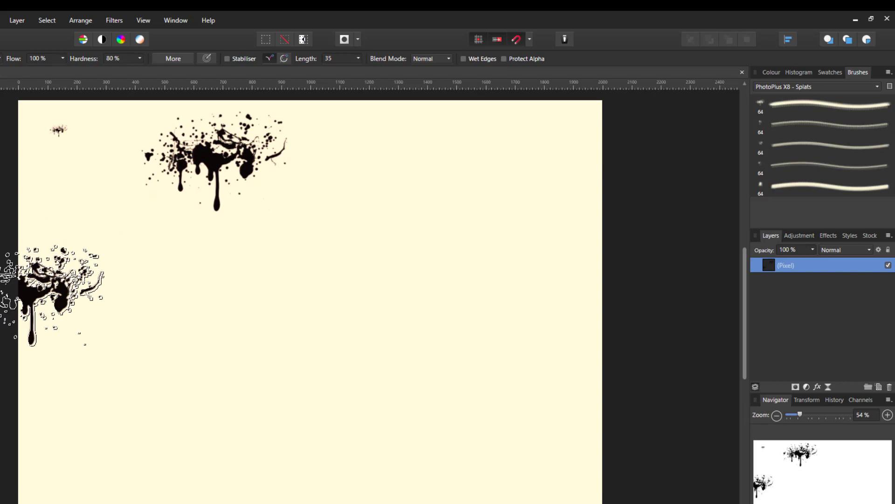
key("ctrl+z")
left_click(339, 277)
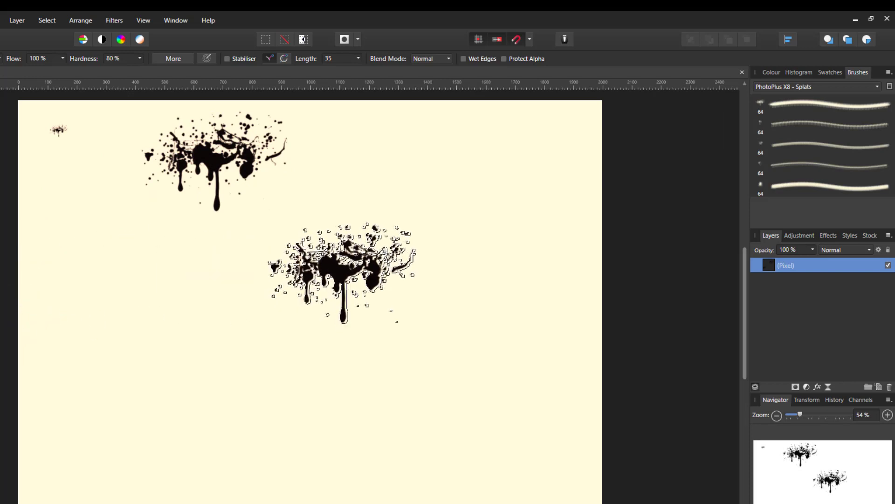
key("ctrl+z")
left_click(495, 226)
key("ctrl+z")
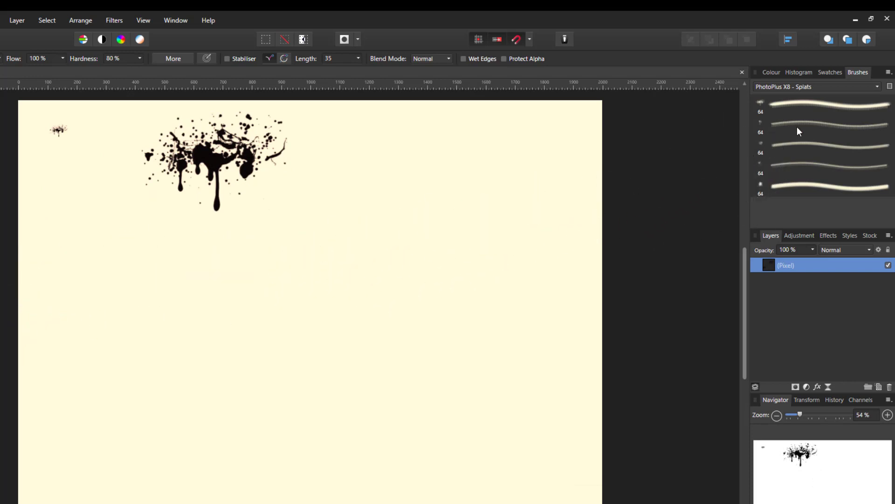
Try the Stamp-Splat02 brush at small and enlarged sizes beside the large splat, and undo those stamps.
left_click(797, 123)
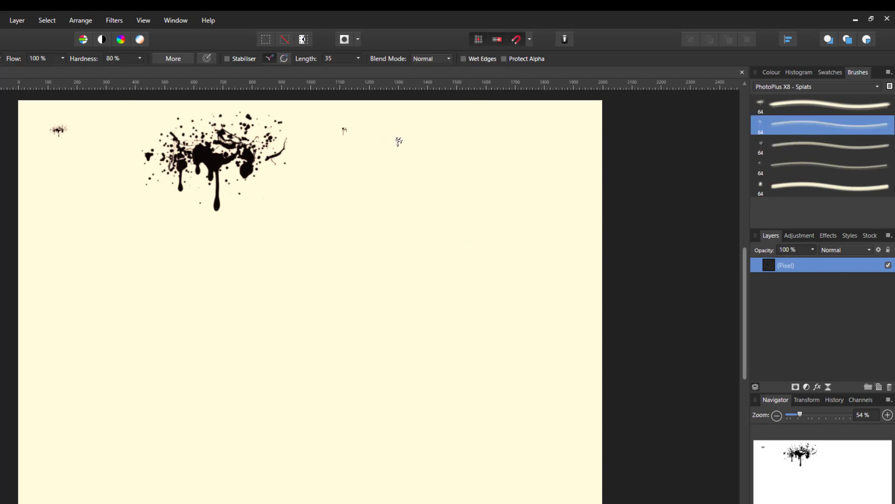
left_click(396, 140)
key("bracketright")
key("bracketright")
key("bracketright")
key("bracketright")
key("bracketright")
key("bracketright")
left_click(416, 164)
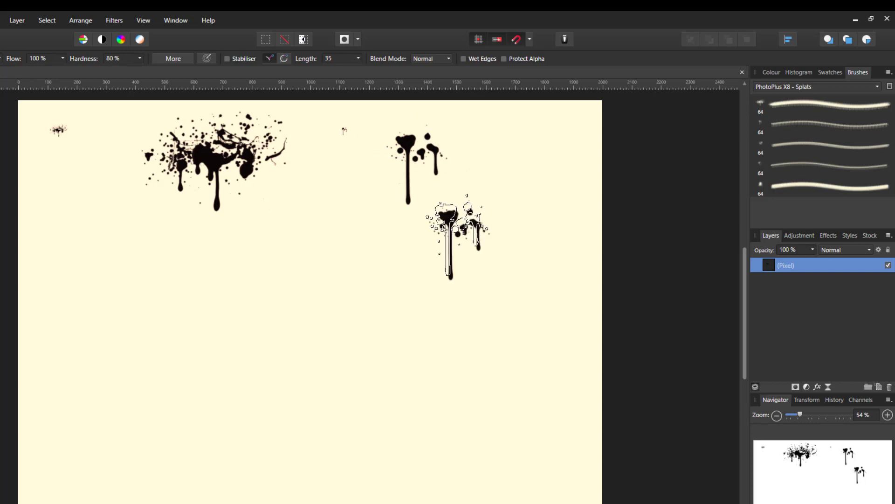
key("ctrl+z")
key("ctrl+z")
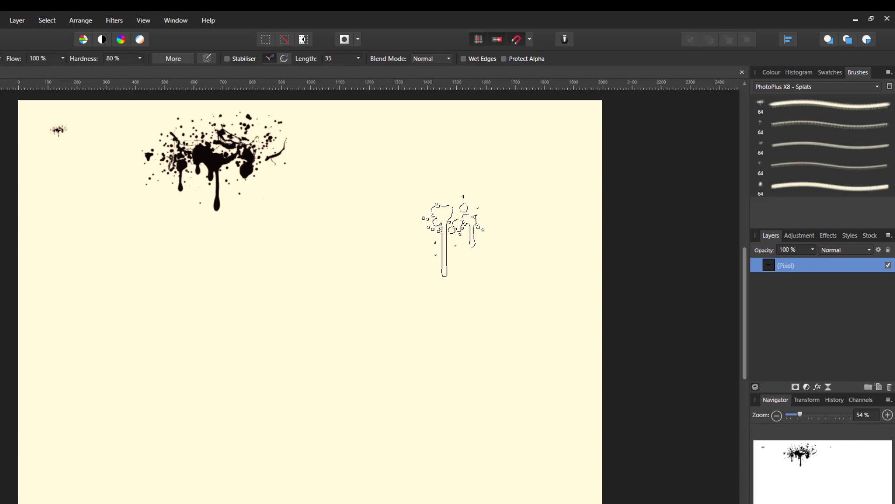
Clear all test stamps from the canvas while trying Stamp-Splat02 in other spots, and return the brush width to 64 px.
key("ctrl+z")
key("ctrl+z")
left_click(452, 234)
key("ctrl+z")
left_click(490, 194)
key("ctrl+z")
left_click(151, 172)
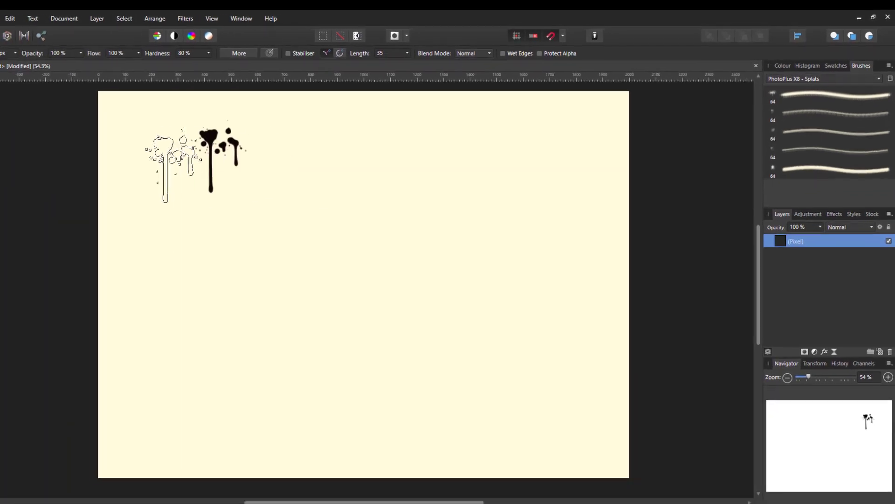
key("ctrl+z")
left_click(513, 203)
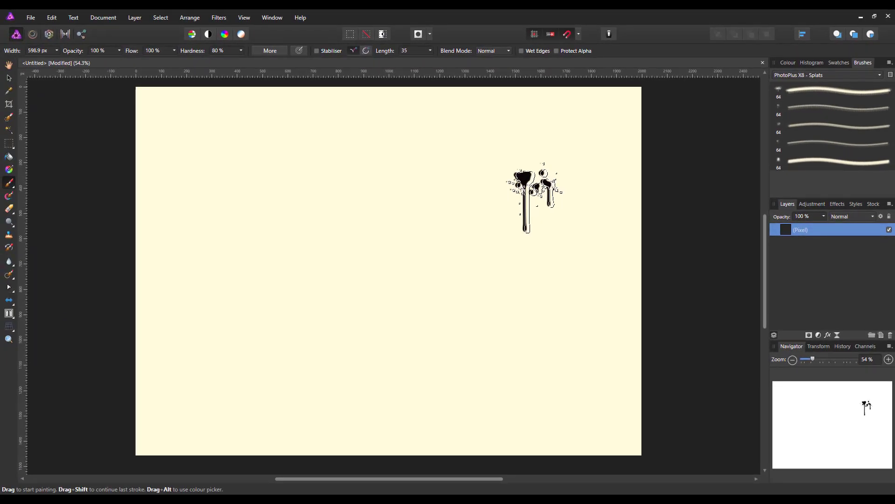
left_click(38, 50)
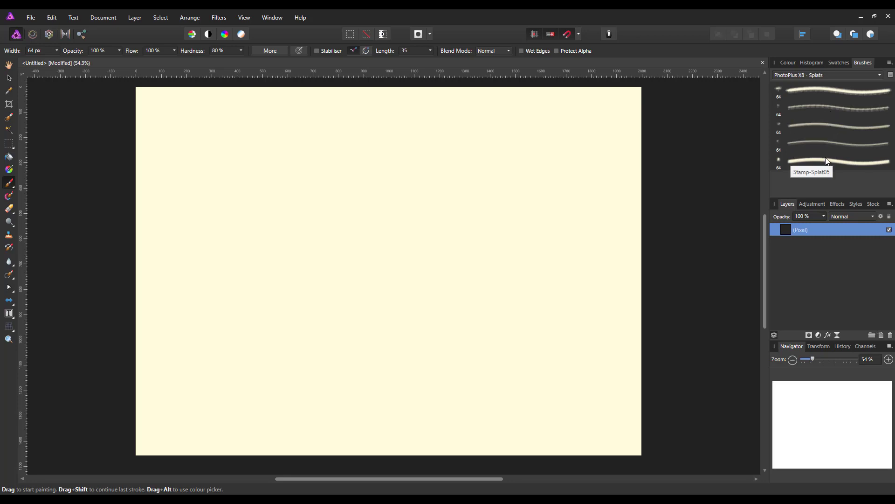
Edit the Stamp-Splat01 brush, setting its size to 88 px and its spacing to 97 %.
left_click(840, 90)
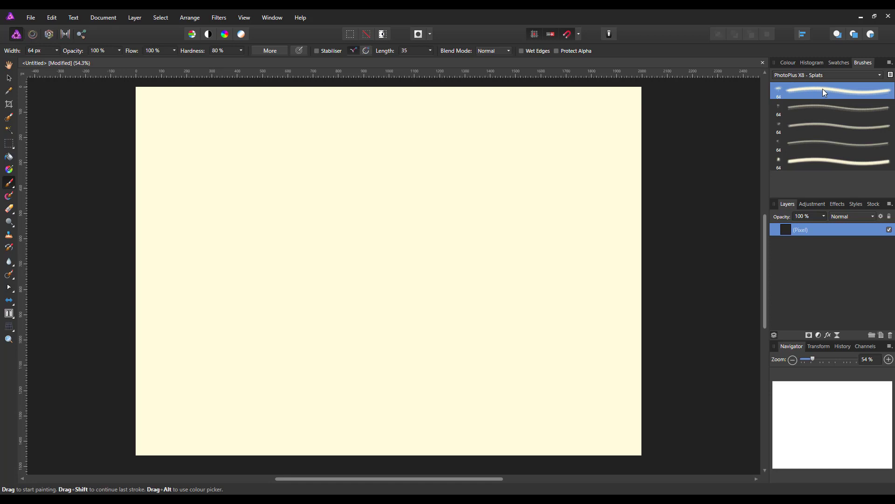
double_click(822, 90)
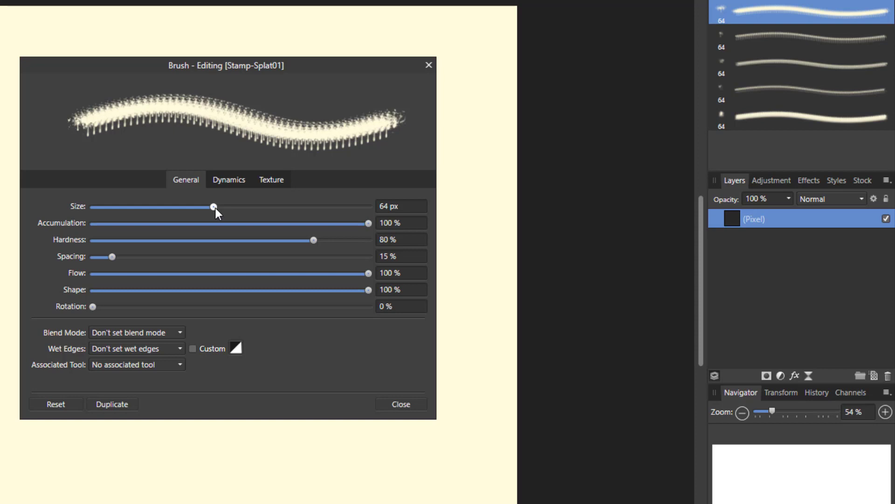
mouse_move(216, 208)
left_mouse_down()
mouse_move(367, 209)
mouse_move(216, 206)
mouse_move(223, 207)
left_mouse_up()
left_click(393, 208)
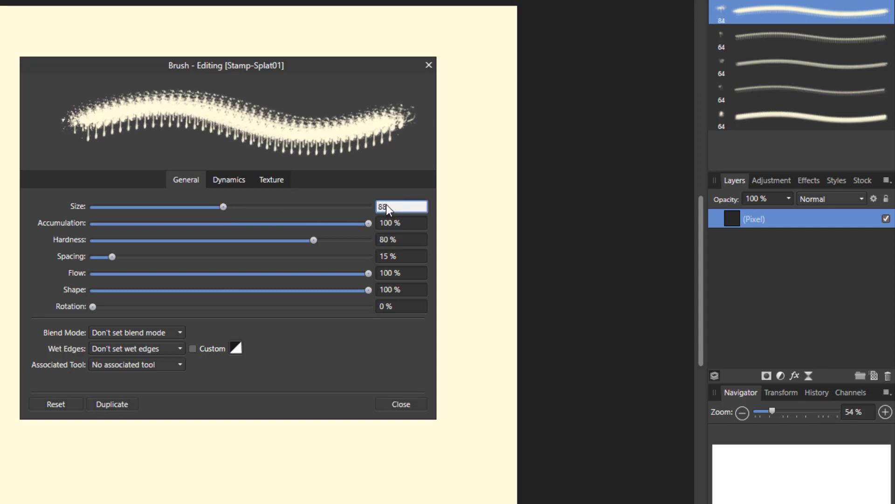
key("Return")
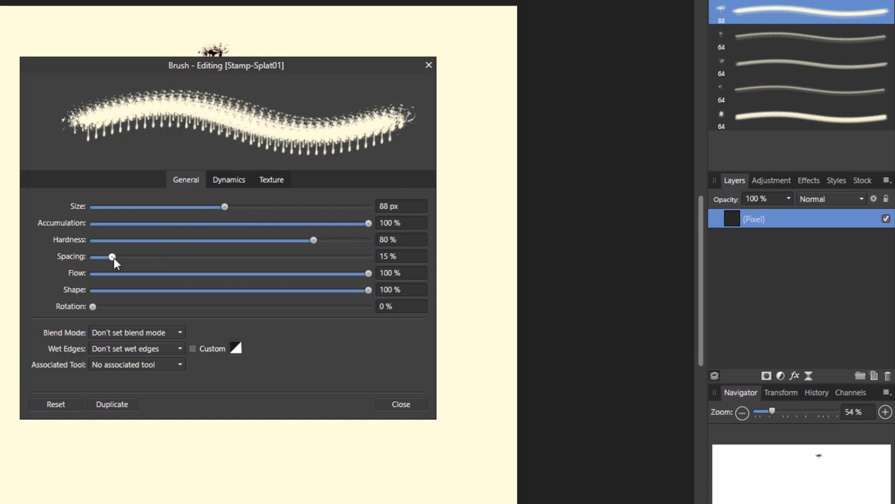
left_click_drag(114, 259, 227, 267)
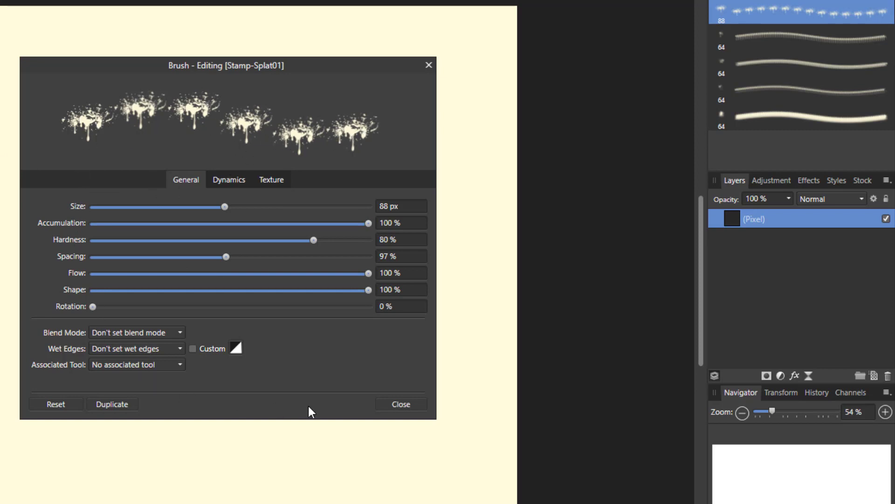
Close the Stamp-Splat01 settings and edit the Stamp-Splat02 brush, setting its size to 88 px and spacing to 42 %.
left_click(411, 404)
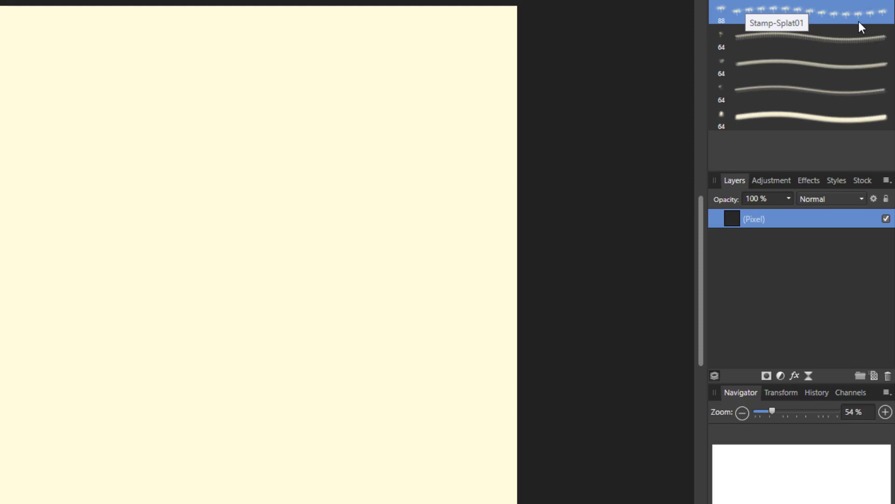
left_click(832, 44)
double_click(815, 39)
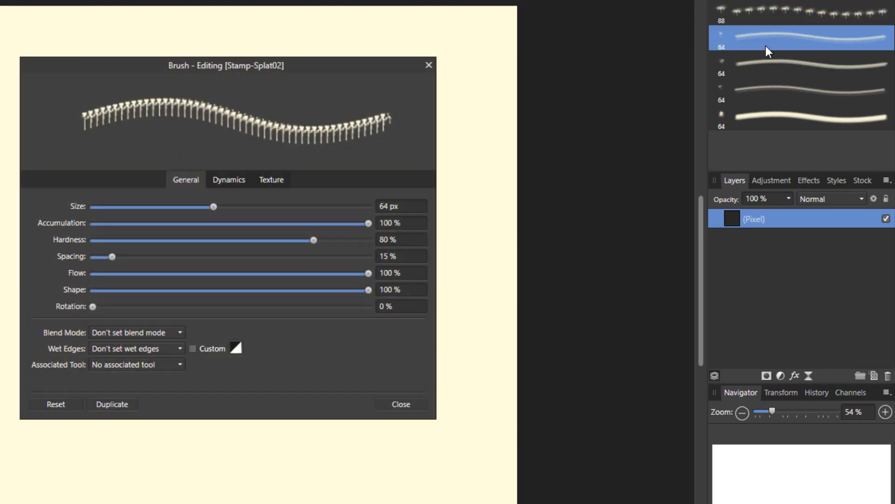
left_click(400, 206)
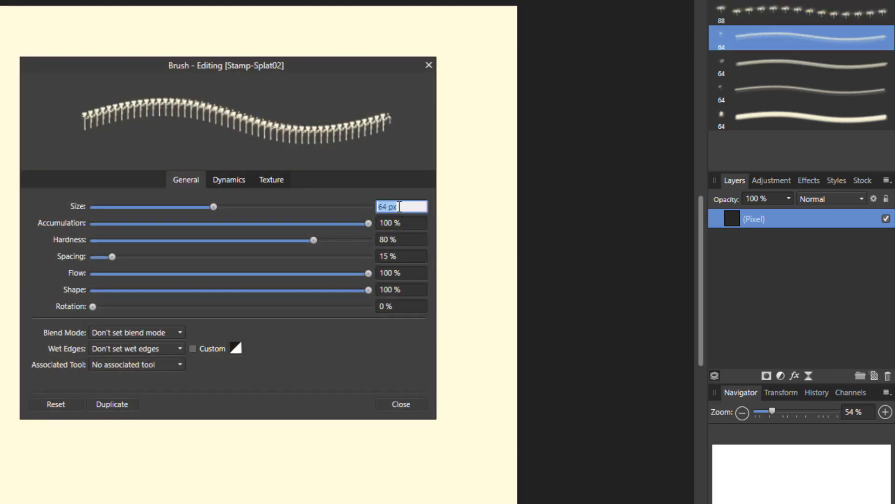
type("88")
left_click_drag(112, 256, 188, 259)
left_click_drag(176, 259, 151, 253)
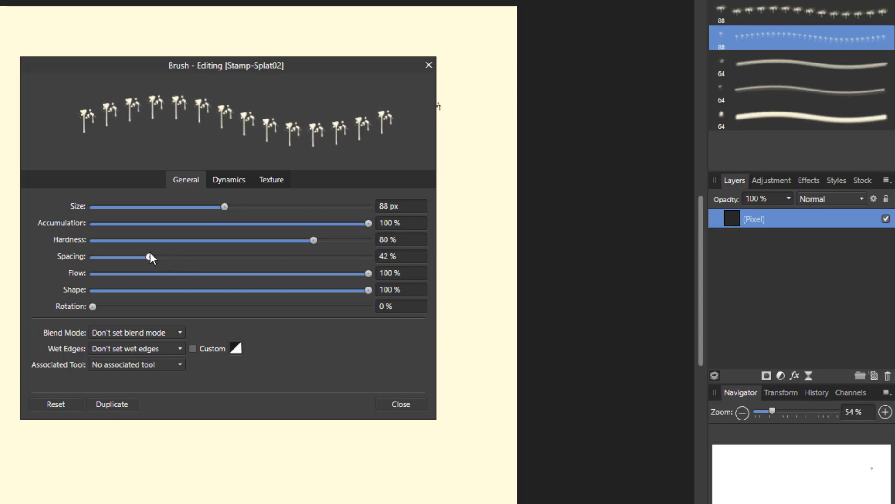
left_click(392, 405)
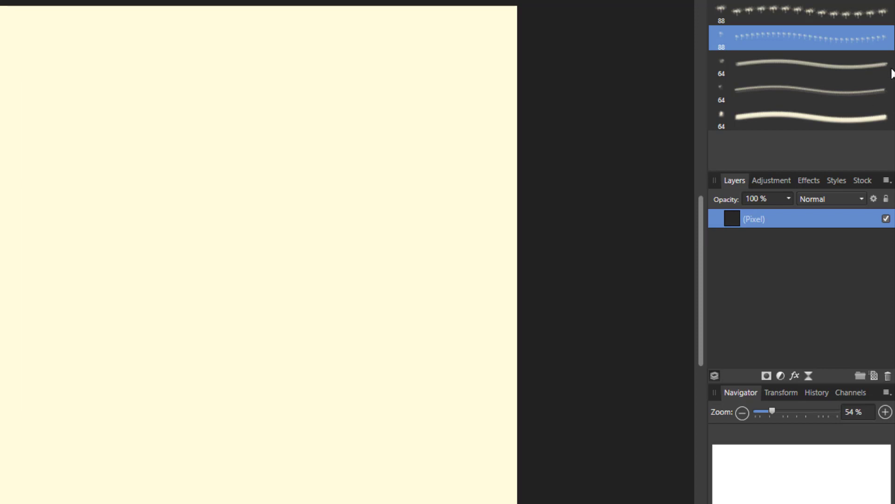
Edit the Stamp-Splat03 brush, setting its size to 88 px and its spacing to 49 %.
left_click(827, 66)
double_click(826, 66)
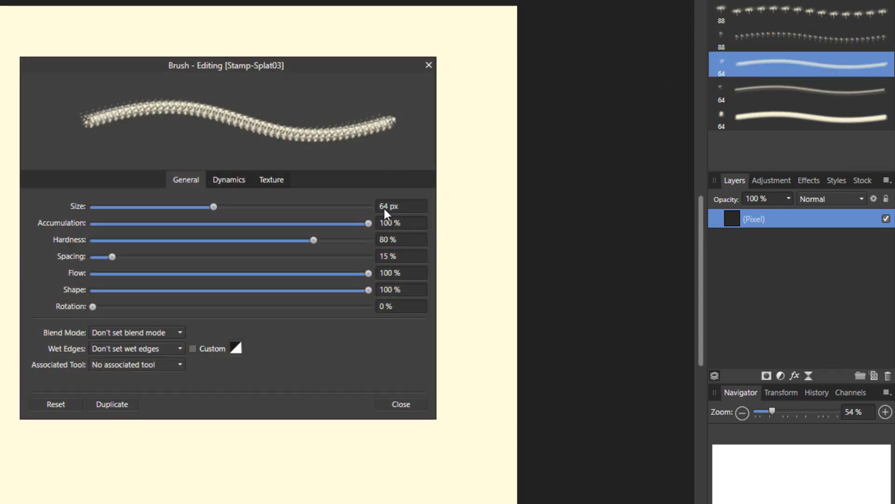
left_click(384, 208)
left_click_drag(113, 257, 160, 258)
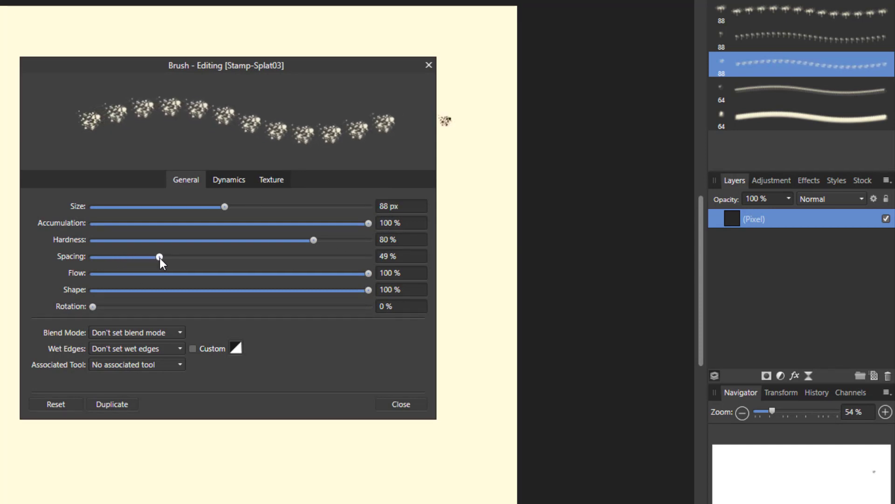
left_click(402, 404)
Edit the Stamp-Splat04 brush, setting its size to 88 px and its spacing to 45 %.
double_click(849, 95)
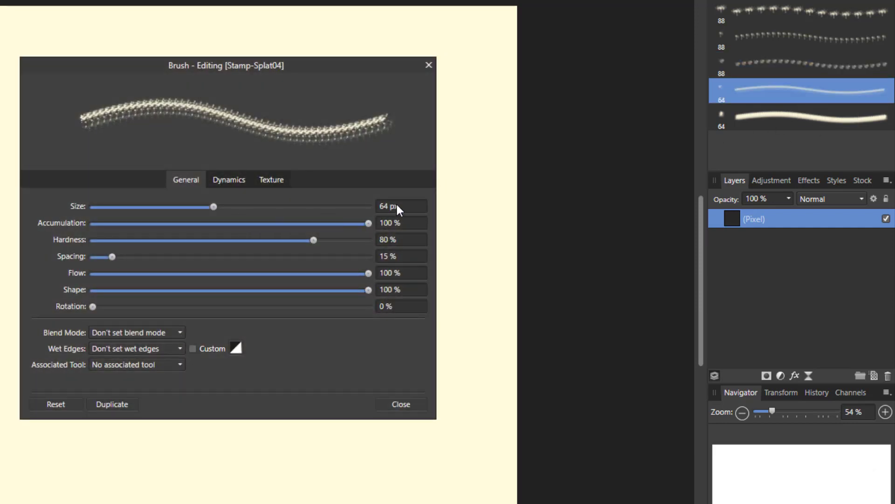
left_click(397, 207)
type("88")
left_click_drag(113, 256, 154, 256)
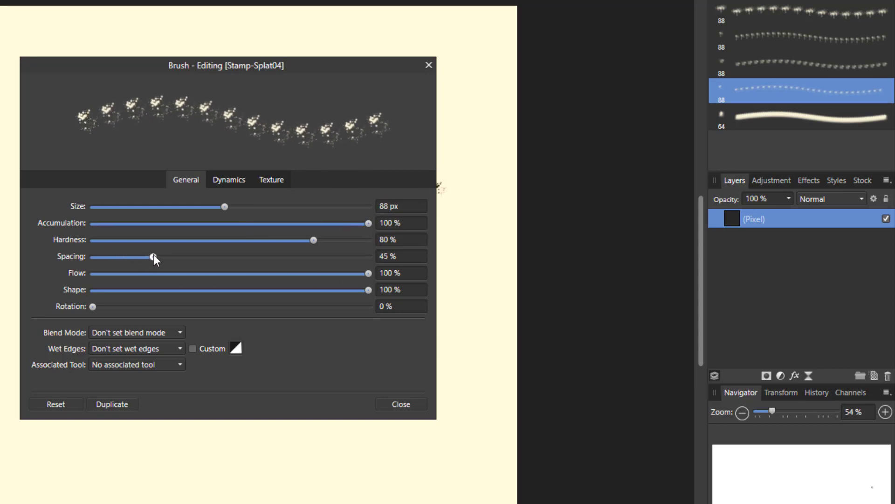
left_click(397, 403)
Edit the Stamp-Splat05 brush, setting its size to 88 px and its spacing to 48 %.
left_click(818, 116)
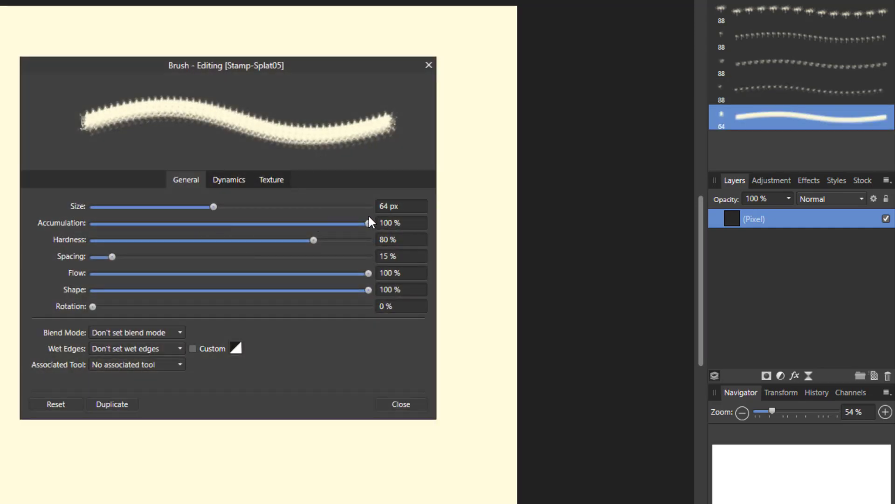
left_click(391, 207)
type("88")
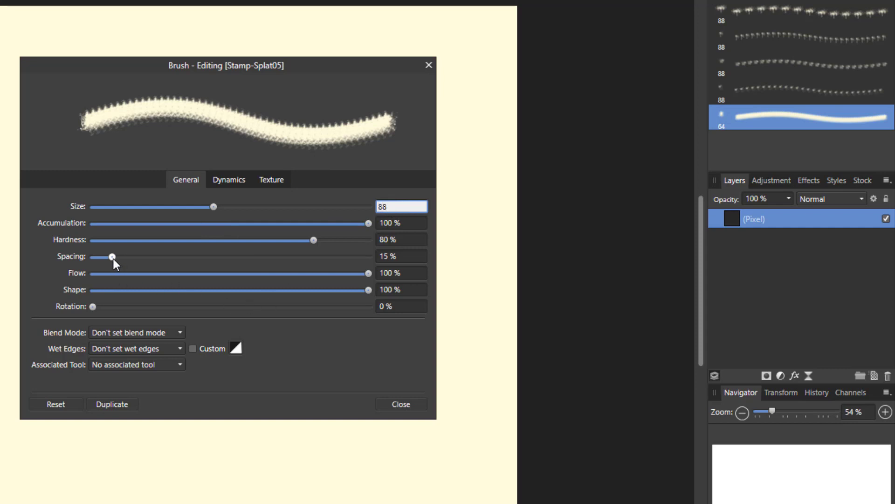
left_click_drag(113, 259, 158, 259)
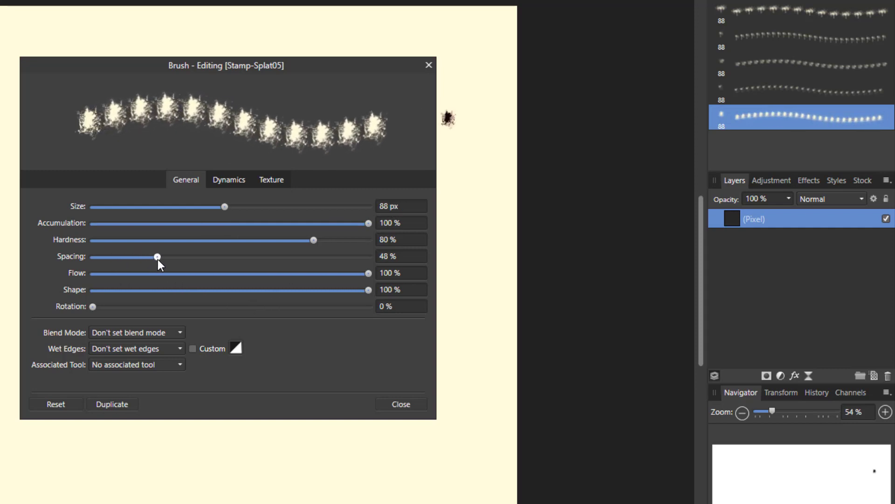
left_click(395, 401)
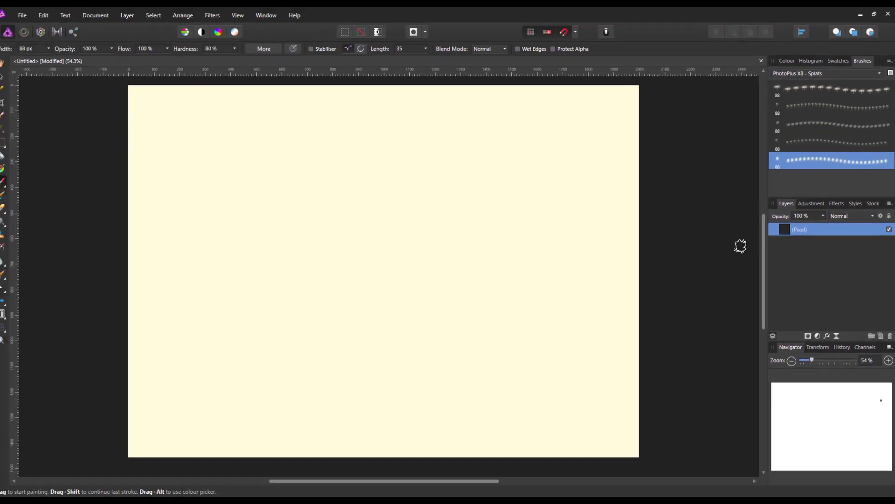
Test Stamp-Splat01 near the canvas's upper edge with a single stamp followed by a long horizontal stroke.
left_click(824, 91)
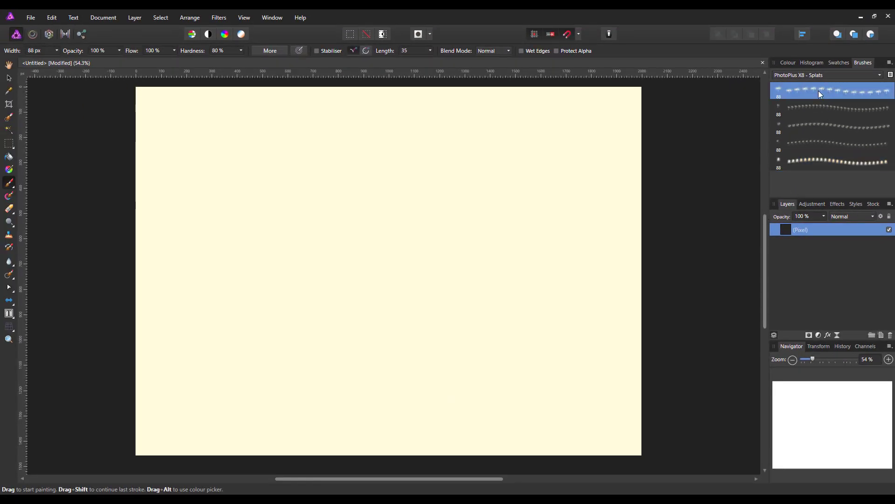
left_click(160, 114)
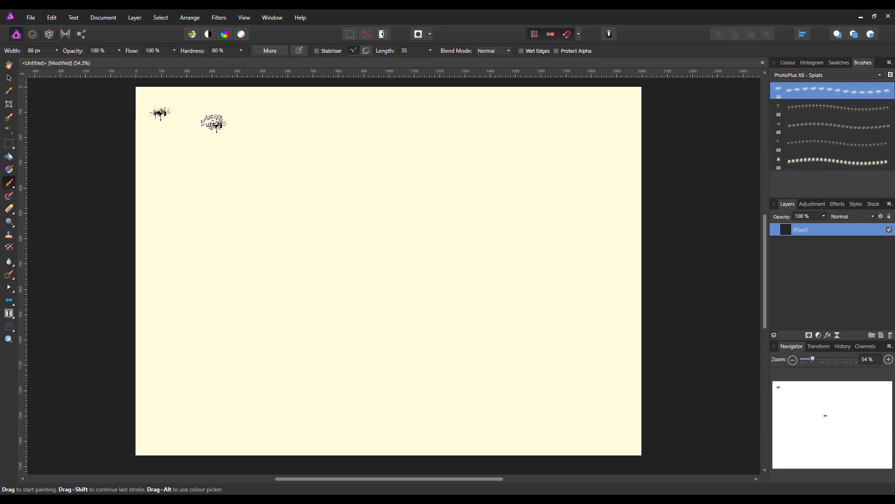
left_click(192, 112)
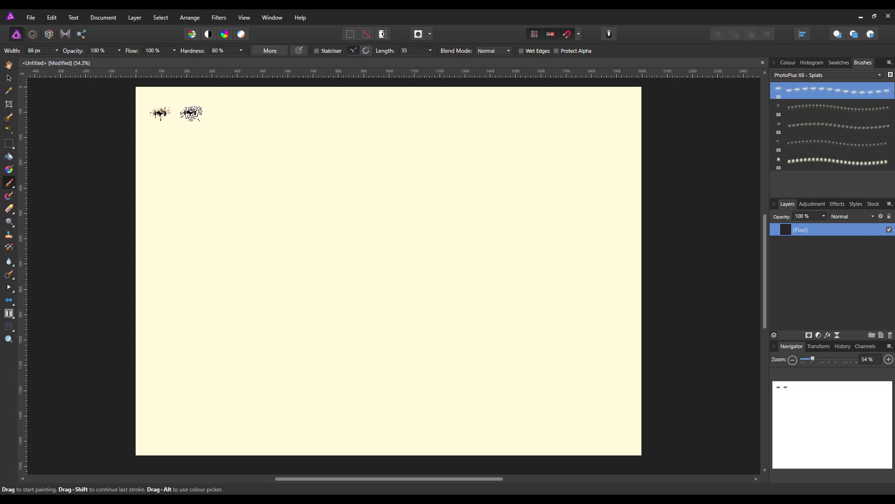
left_click_drag(191, 114, 555, 108)
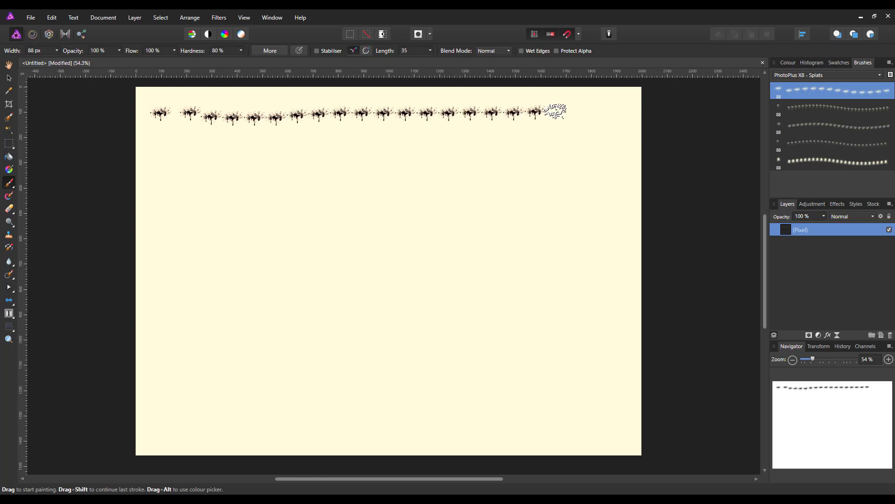
Test Stamp-Splat02 in a second row below with a single stamp and a long horizontal stroke.
left_click(846, 108)
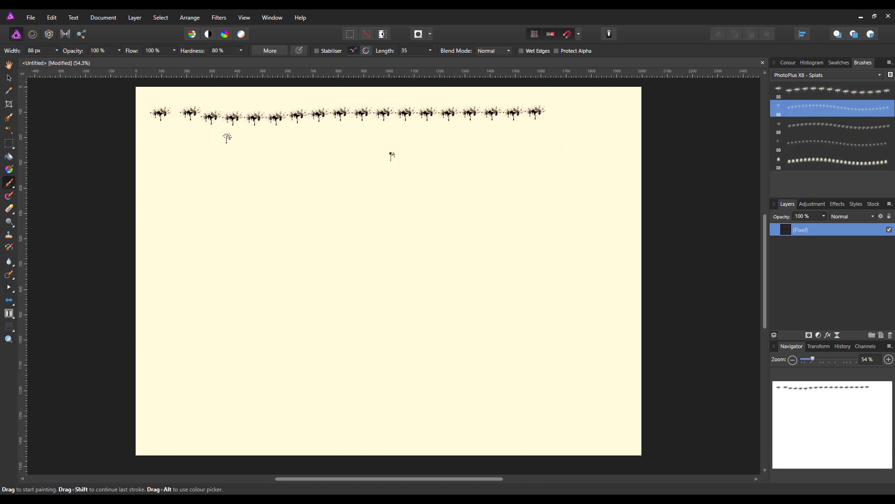
left_click(158, 137)
left_click_drag(191, 136, 511, 132)
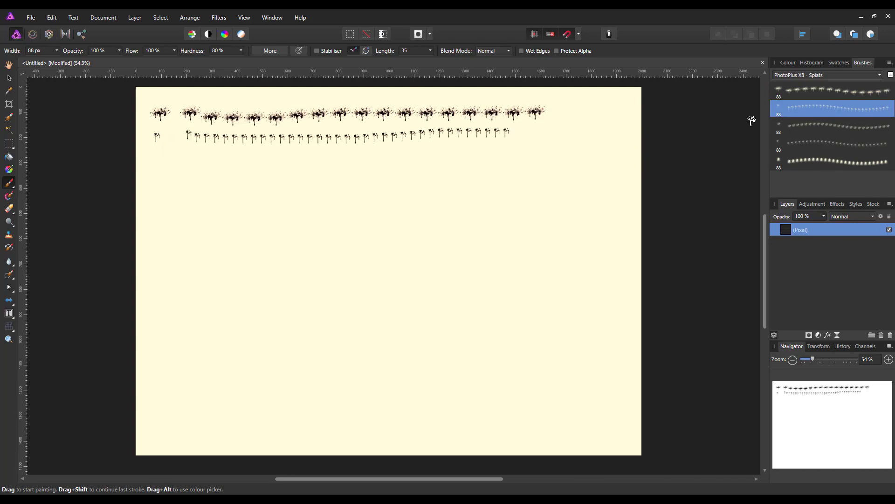
Paint third and fourth test rows with Stamp-Splat03 and Stamp-Splat04, each a single stamp followed by a long stroke.
left_click(833, 124)
left_click(155, 159)
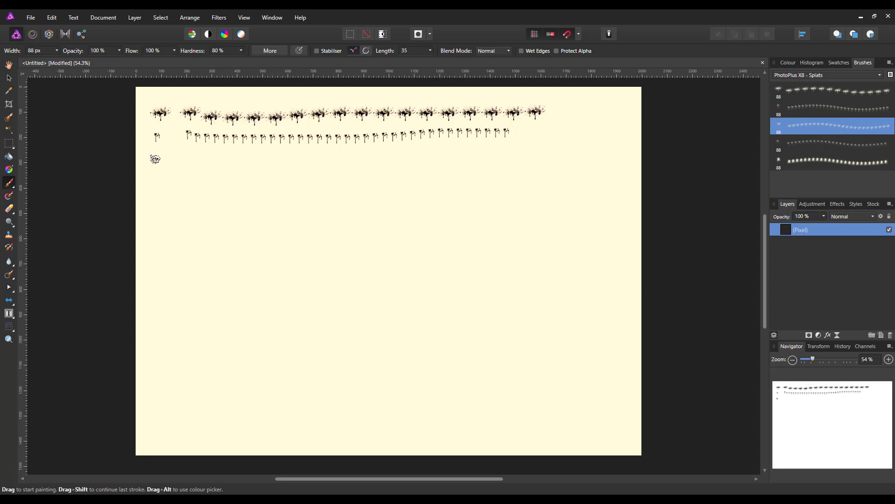
left_click_drag(186, 155, 521, 152)
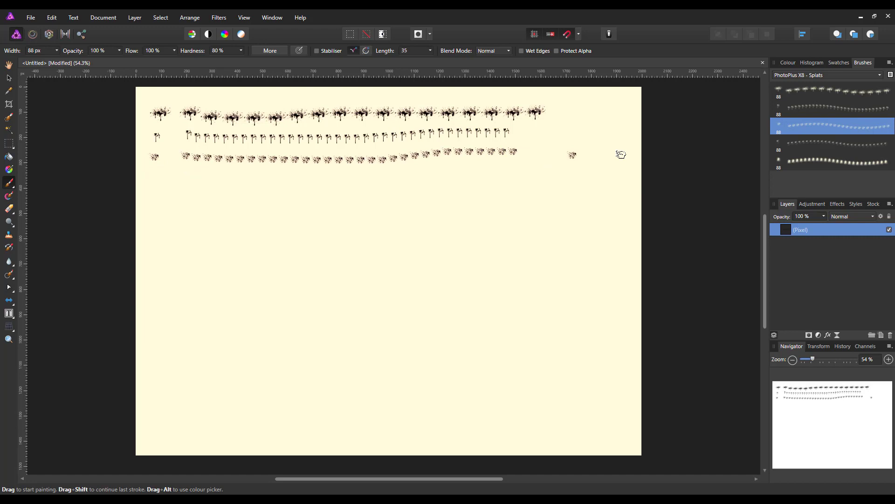
left_click(835, 144)
mouse_move(153, 177)
left_mouse_down()
mouse_move(180, 194)
mouse_move(212, 193)
mouse_move(188, 181)
mouse_move(198, 180)
mouse_move(543, 182)
left_mouse_up()
Paint a fifth test row with Stamp-Splat05 as a single stamp and a long stroke, undoing the first attempt at this row.
left_click(825, 161)
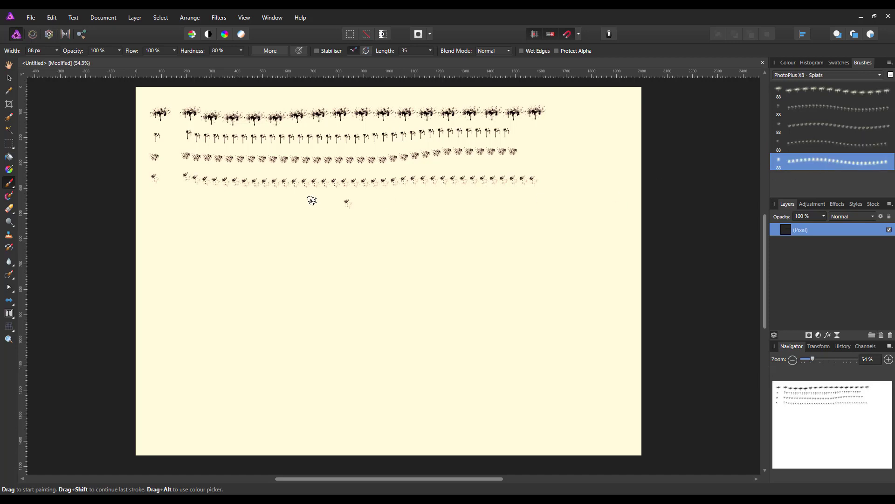
left_click(154, 204)
left_click_drag(186, 205, 529, 208)
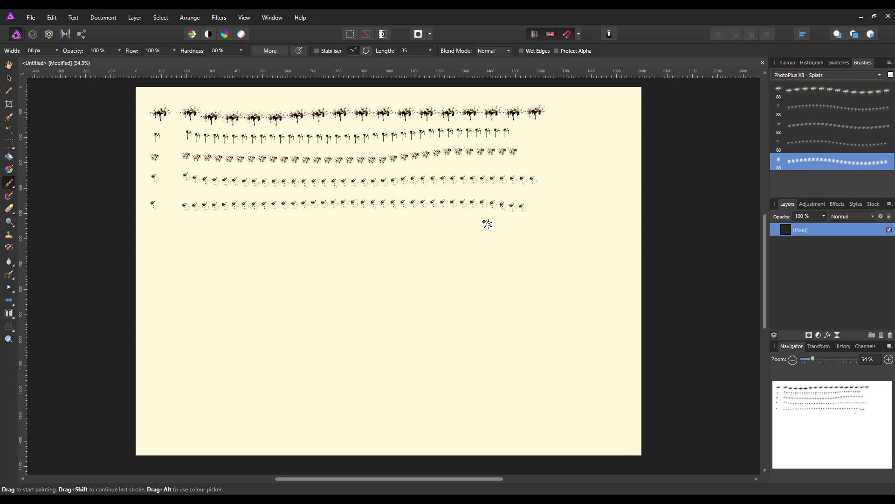
key("ctrl+z")
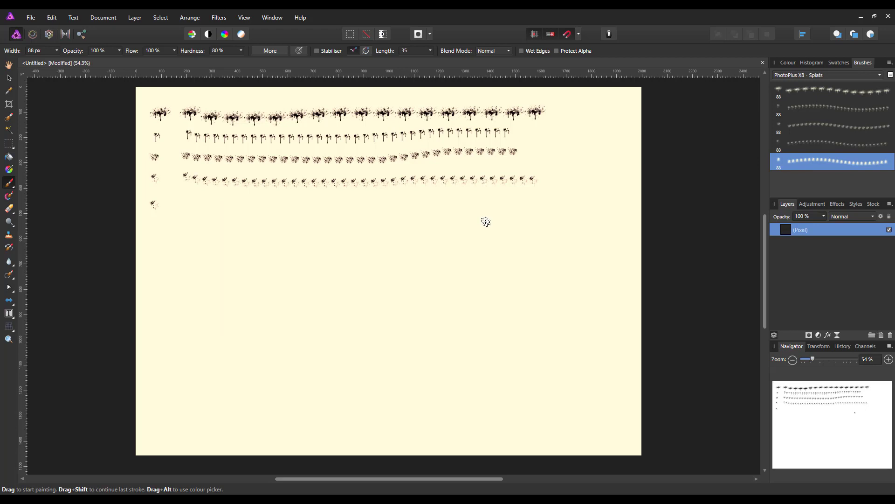
key("ctrl+z")
left_click(164, 204)
key("ctrl+z")
left_click(154, 201)
left_click_drag(179, 204, 525, 203)
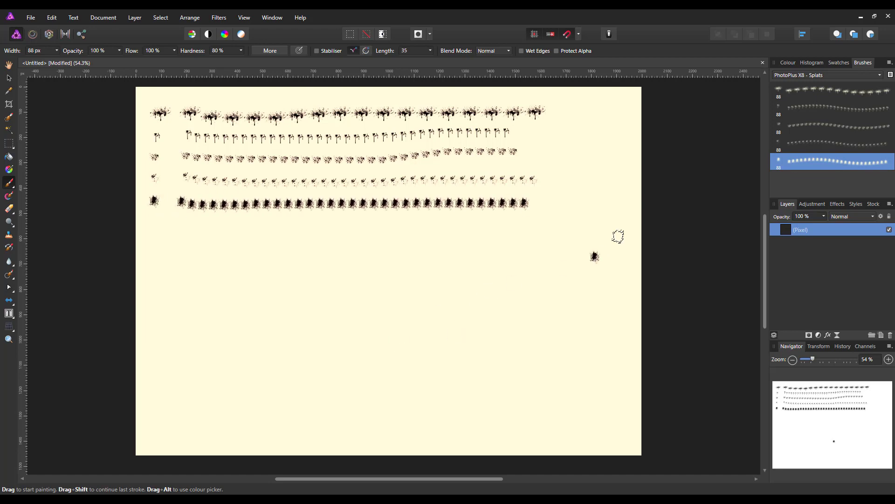
left_click(349, 168)
left_click(508, 242)
key("ctrl+z")
Duplicate the Stamp-Splat03 brush from its settings and close the brush editor.
left_click(848, 129)
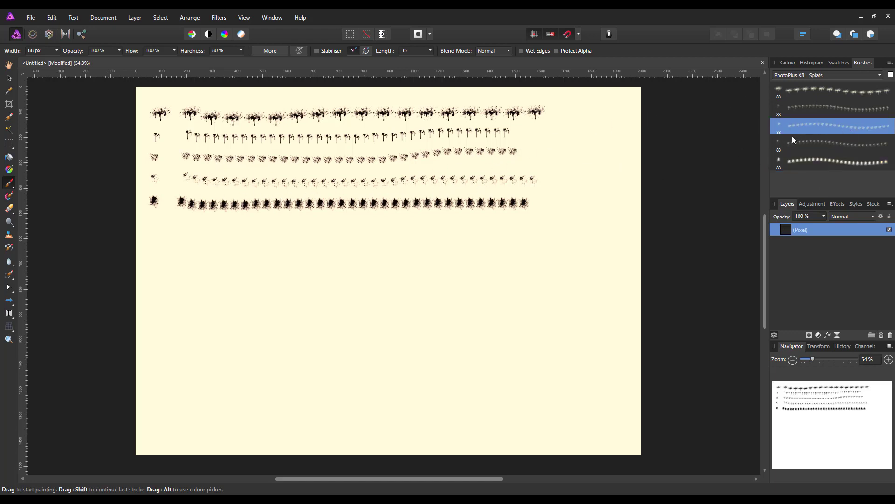
double_click(829, 122)
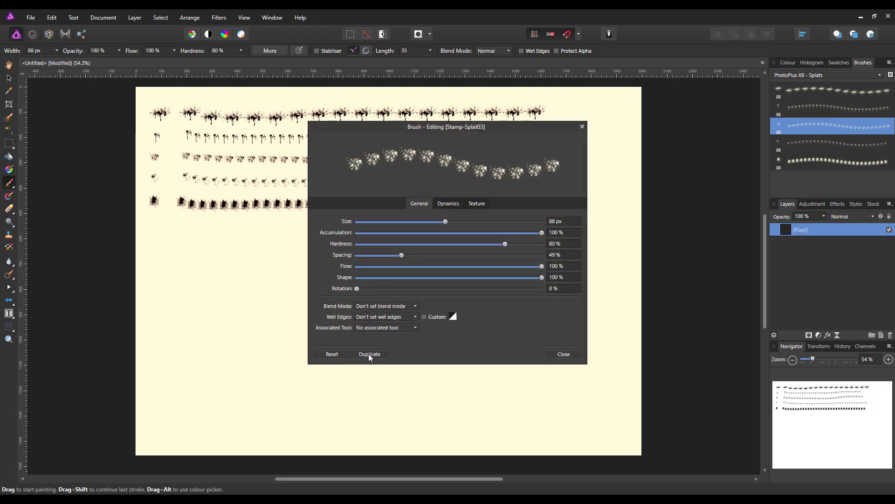
left_click(368, 353)
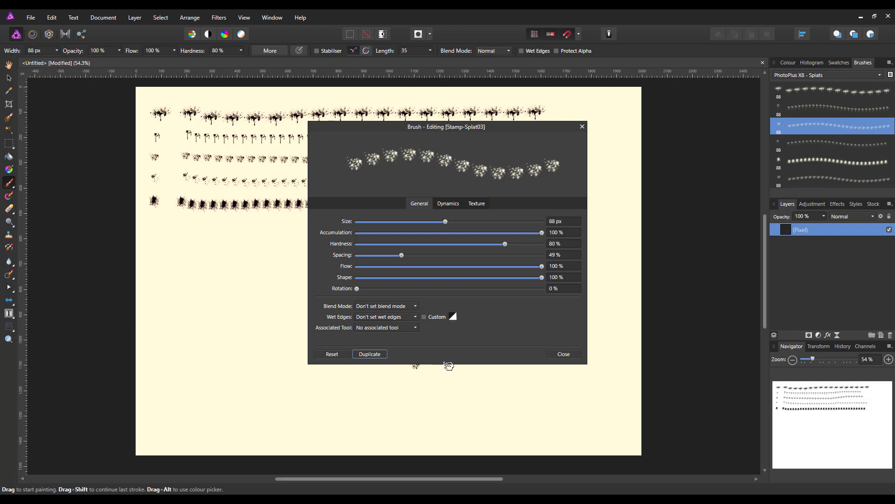
left_click(564, 354)
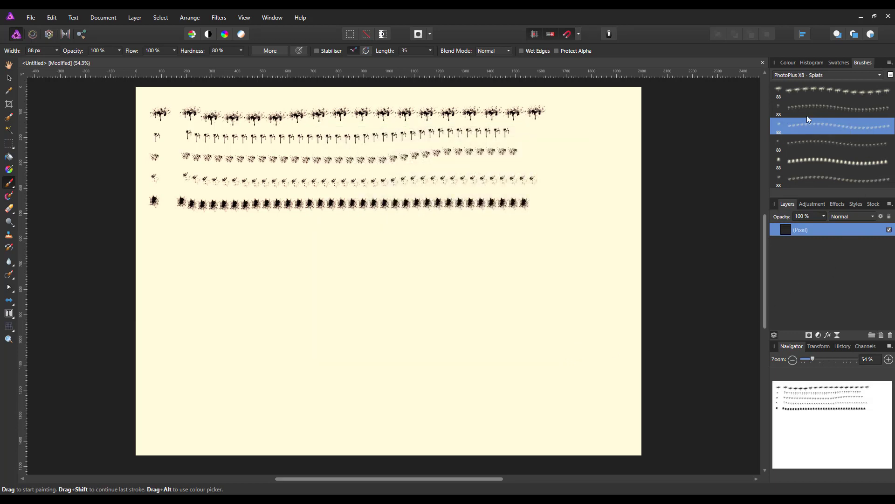
Rename the duplicated brush at the end of the PhotoPlus X8 - Splats category as Stamp-03a.
left_click(833, 183)
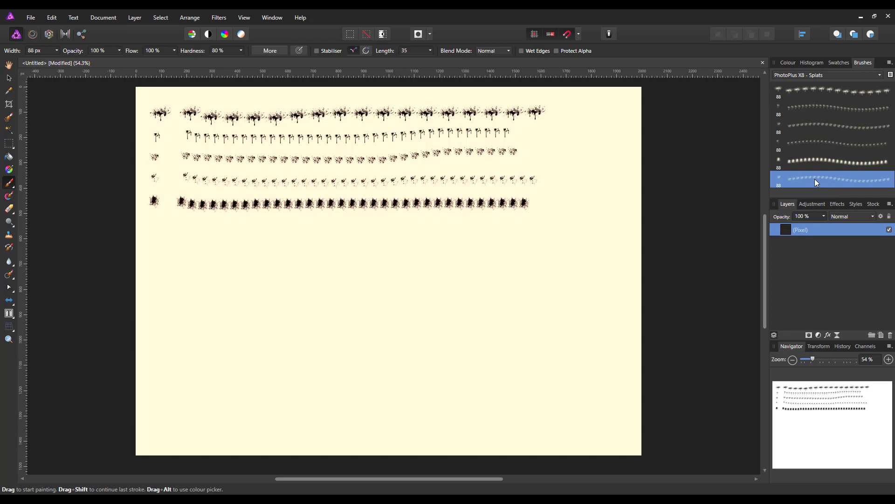
right_click(815, 182)
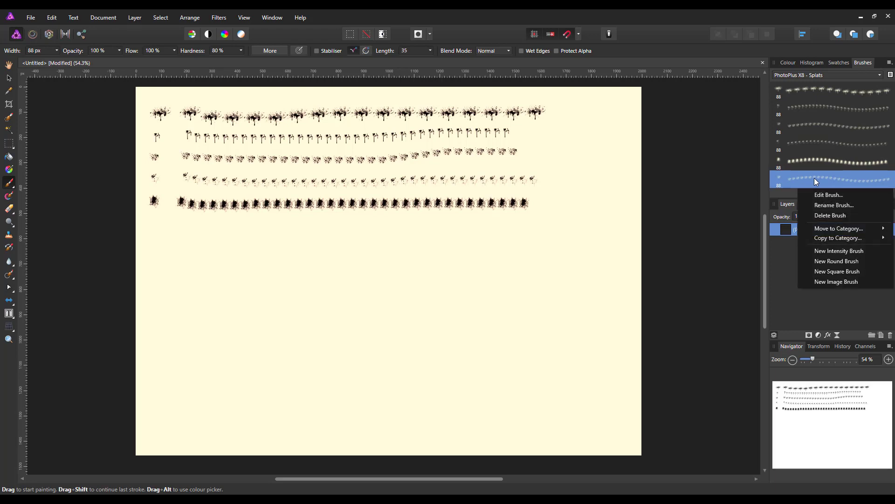
left_click(817, 206)
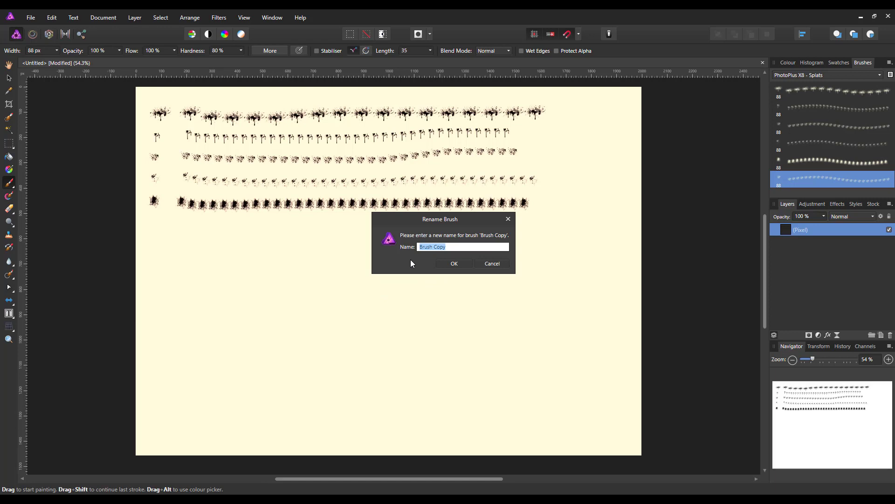
type("Stamp-03a")
left_click(447, 263)
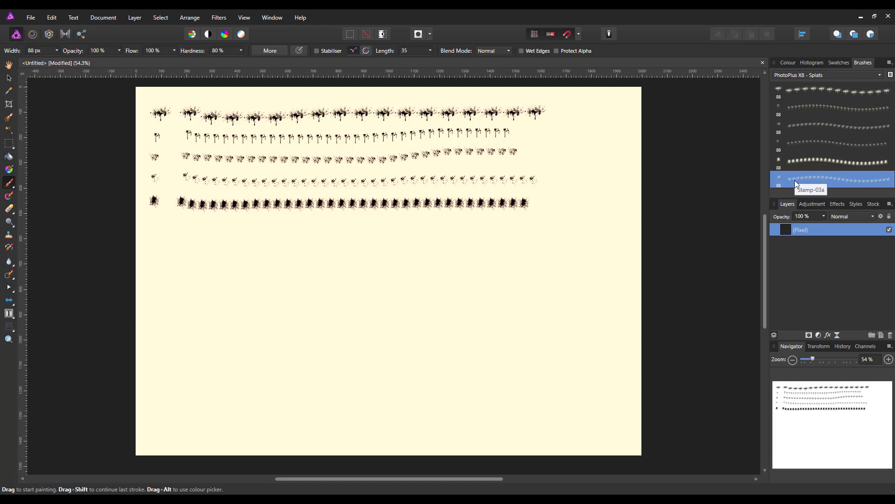
Set the Stamp-03a brush's Scatter X to 400 % and Scatter Y to 176 %, and undo a test stroke made with it.
double_click(807, 186)
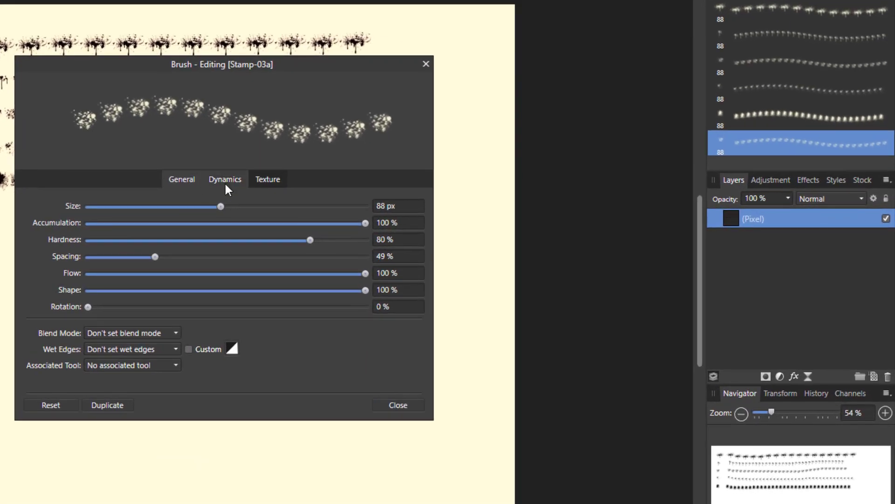
left_click(448, 203)
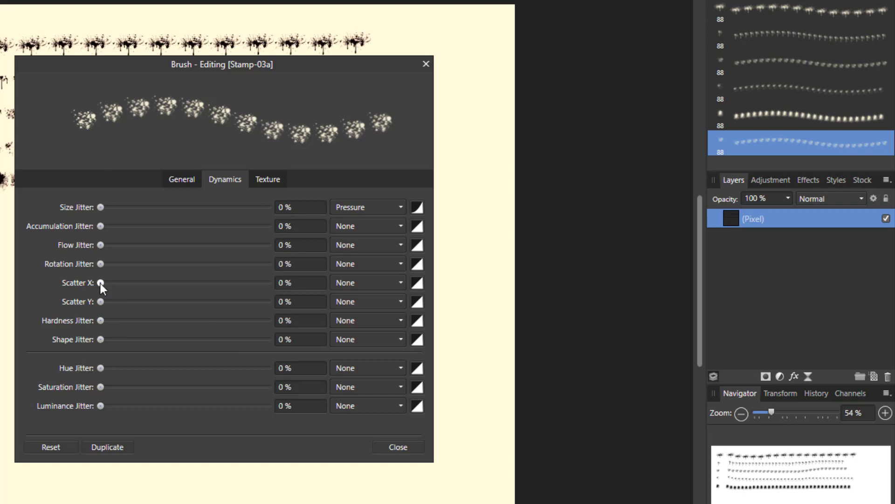
mouse_move(101, 282)
left_mouse_down()
mouse_move(231, 303)
mouse_move(238, 293)
mouse_move(223, 294)
mouse_move(250, 286)
mouse_move(233, 286)
mouse_move(268, 280)
left_mouse_up()
left_click_drag(102, 301, 149, 303)
mouse_move(110, 305)
left_mouse_down()
mouse_move(71, 304)
mouse_move(235, 303)
mouse_move(160, 303)
mouse_move(171, 296)
left_mouse_up()
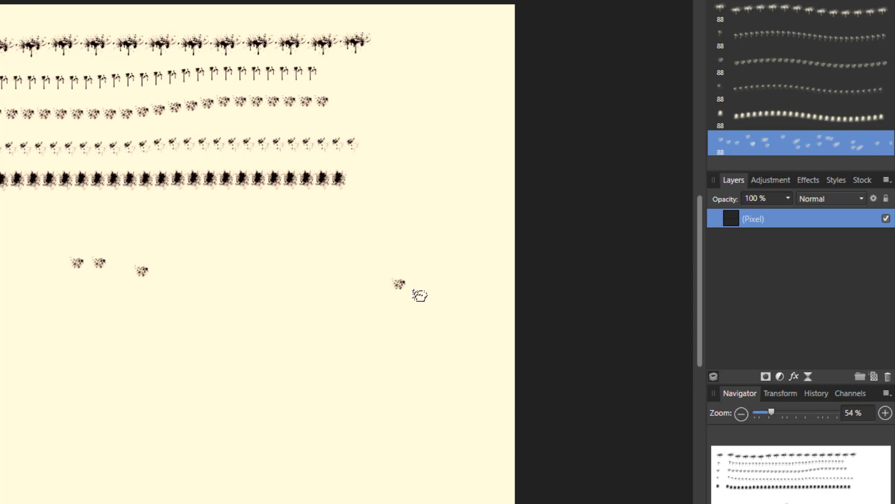
key("ctrl+z")
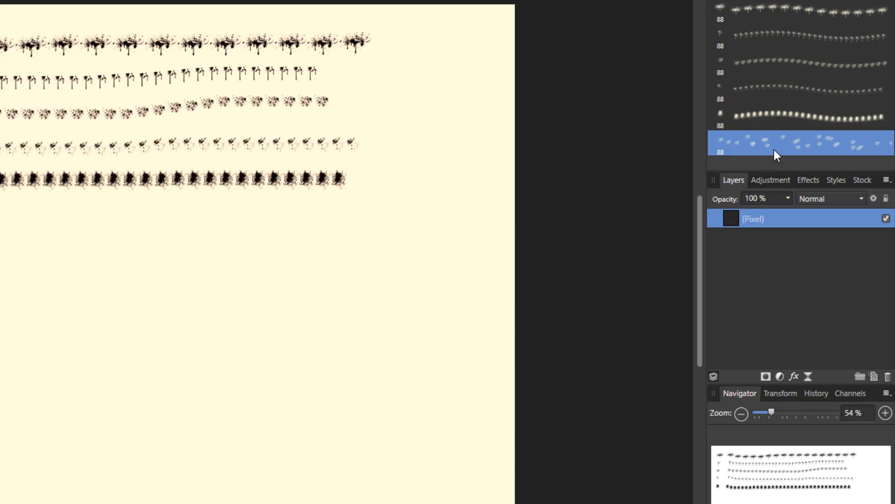
Set Stamp-03a's Rotation Jitter to 98 %, Flow Jitter to 49 %, Accumulation Jitter to 16 % and Size Jitter to 85 %.
double_click(776, 140)
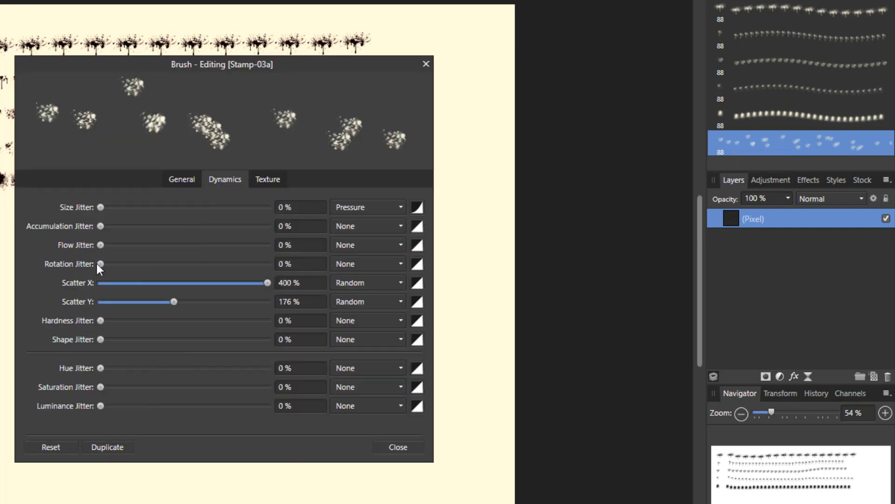
left_click_drag(100, 264, 265, 267)
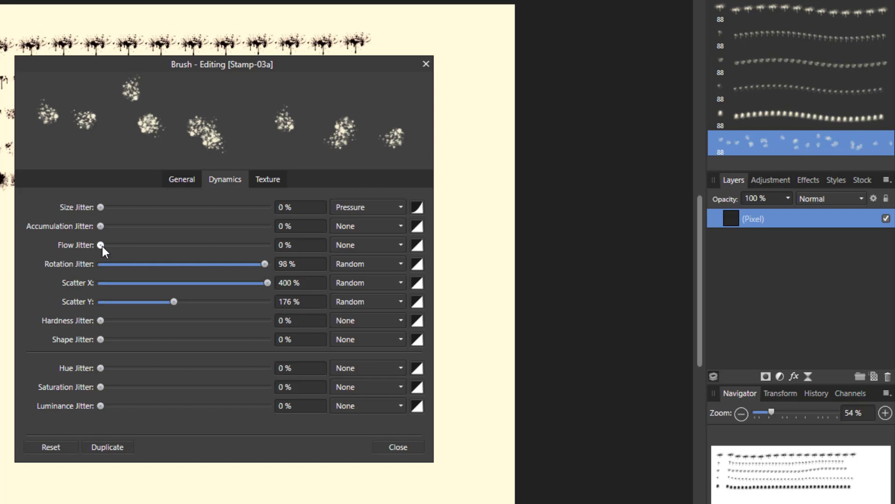
left_click_drag(102, 246, 199, 252)
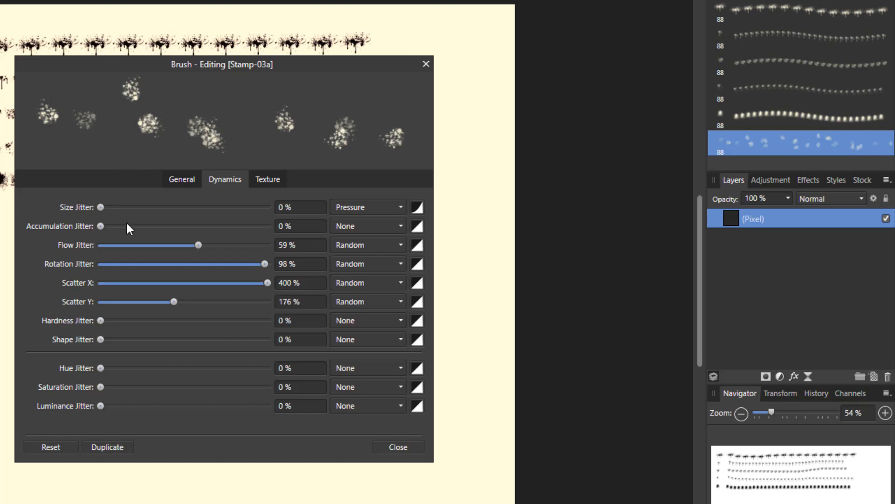
left_click_drag(198, 245, 176, 248)
left_click_drag(103, 223, 130, 233)
left_click_drag(100, 207, 243, 214)
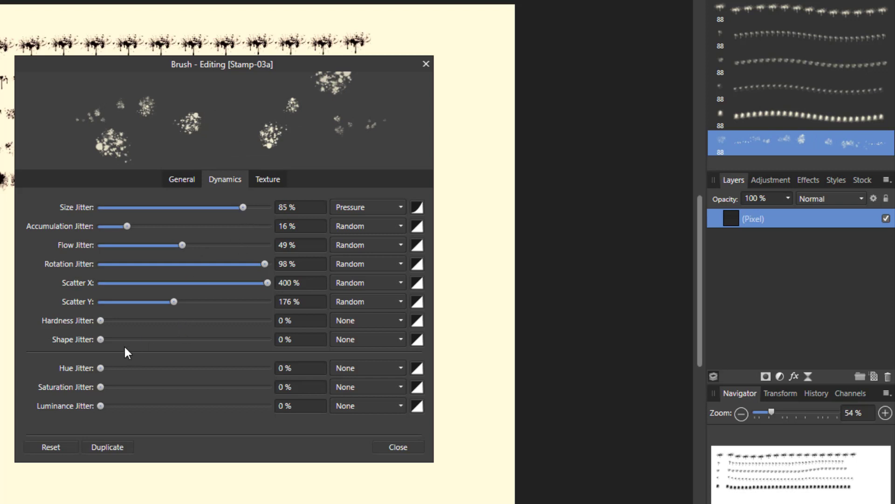
mouse_move(102, 339)
left_mouse_down()
mouse_move(216, 340)
mouse_move(97, 341)
left_mouse_up()
Set the Stamp-03a brush's spacing to 38 % and close the brush editor.
left_click(182, 180)
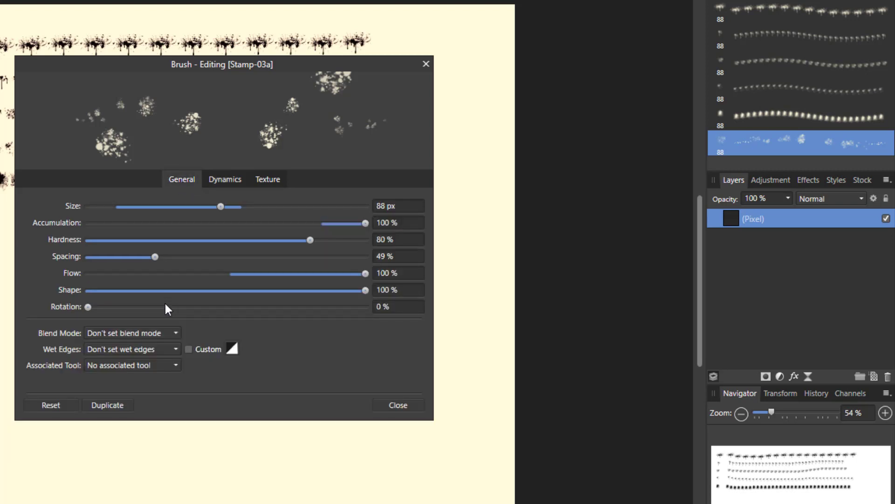
left_click_drag(157, 257, 140, 255)
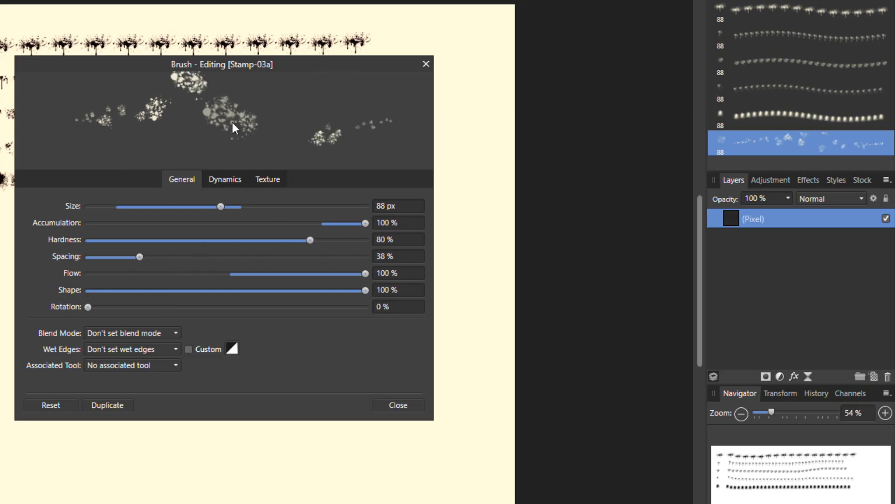
left_click(382, 403)
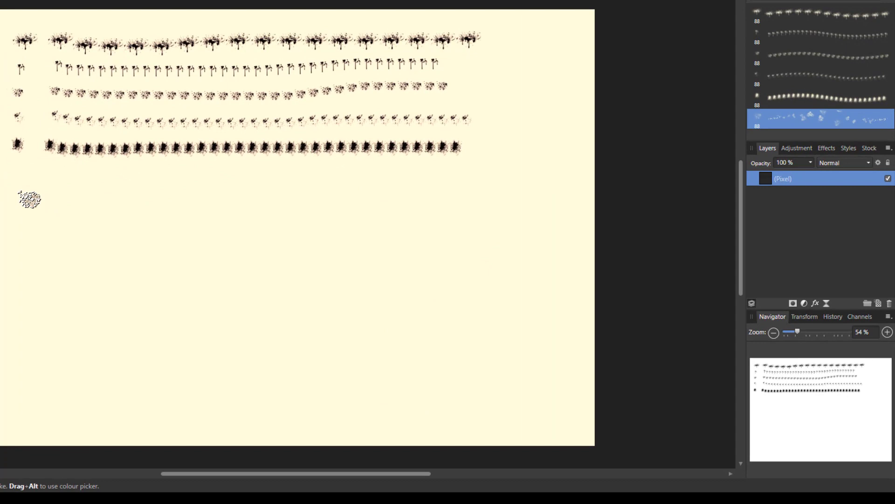
Paint long overlapping test strokes with Stamp-03a across the canvas below the fifth test row.
mouse_move(21, 197)
left_mouse_down()
mouse_move(531, 204)
mouse_move(410, 302)
left_mouse_up()
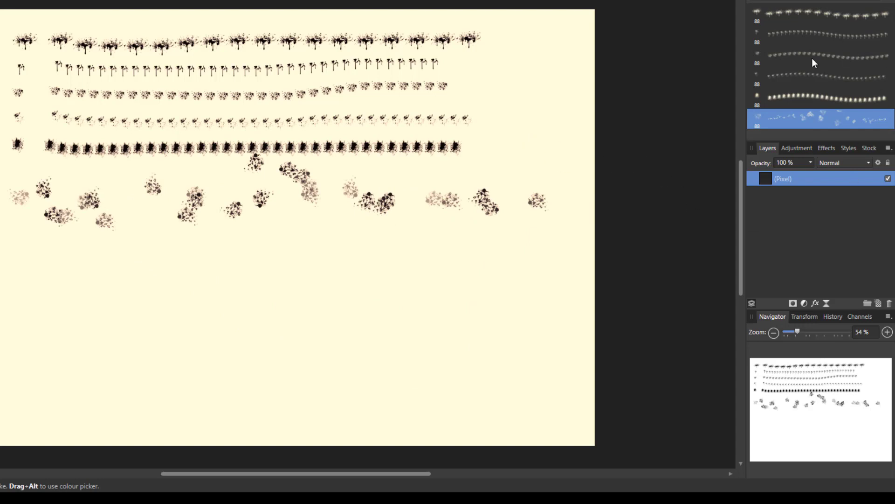
mouse_move(32, 185)
left_mouse_down()
mouse_move(114, 209)
mouse_move(202, 199)
mouse_move(494, 206)
mouse_move(521, 173)
mouse_move(407, 206)
mouse_move(251, 209)
mouse_move(41, 241)
mouse_move(75, 221)
mouse_move(69, 205)
mouse_move(187, 214)
mouse_move(329, 184)
mouse_move(504, 210)
mouse_move(319, 378)
left_mouse_up()
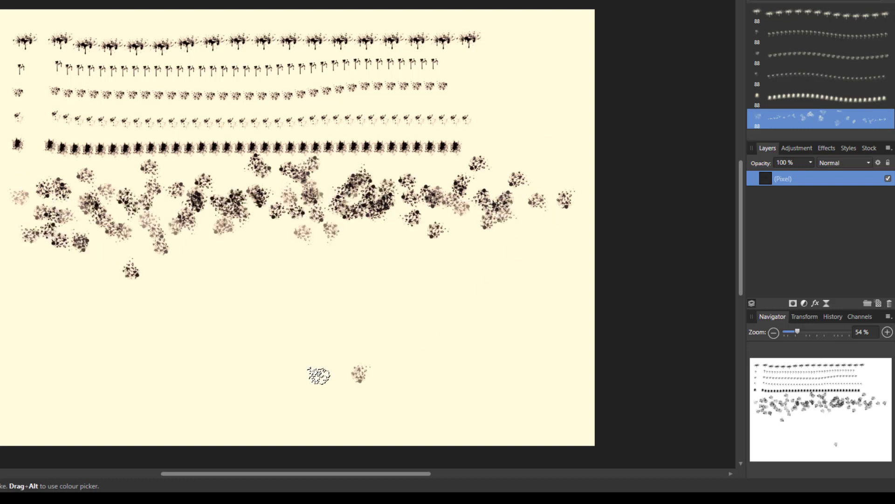
Try single Stamp-03a stamps at several spots on the canvas, undoing each one.
key("ctrl+z")
key("ctrl+shift+z")
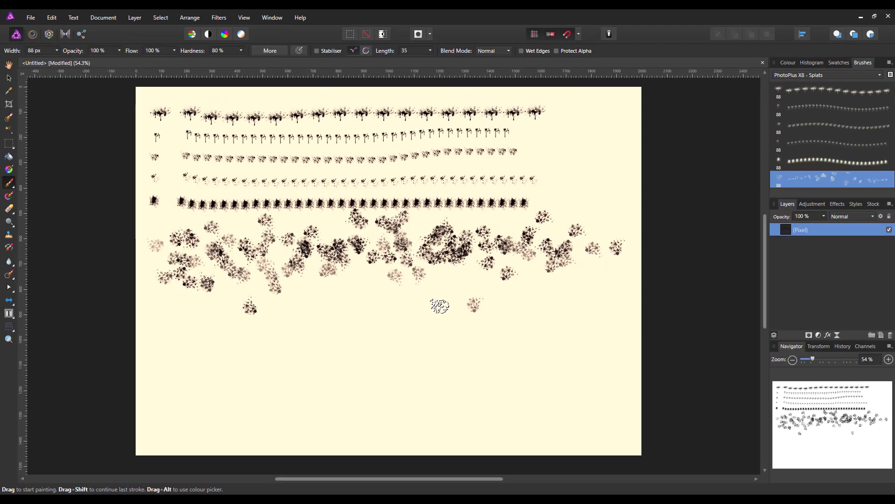
key("ctrl+z")
left_click(450, 375)
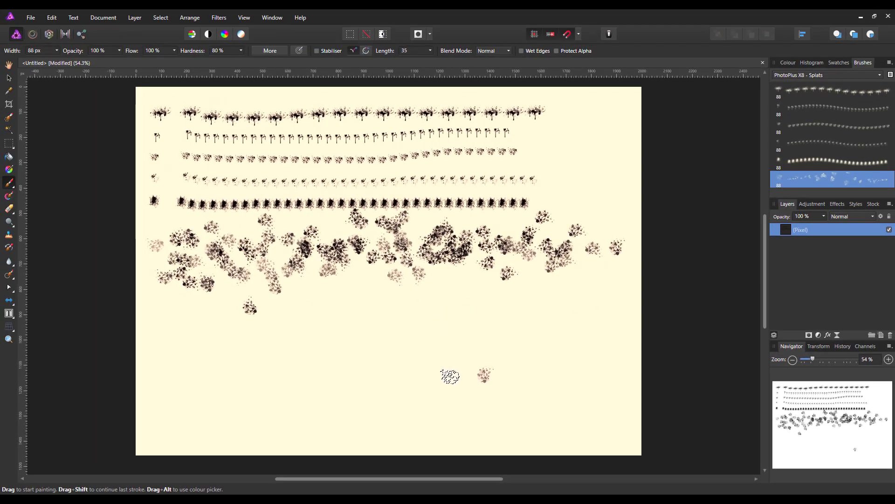
key("ctrl+z")
left_click(444, 362)
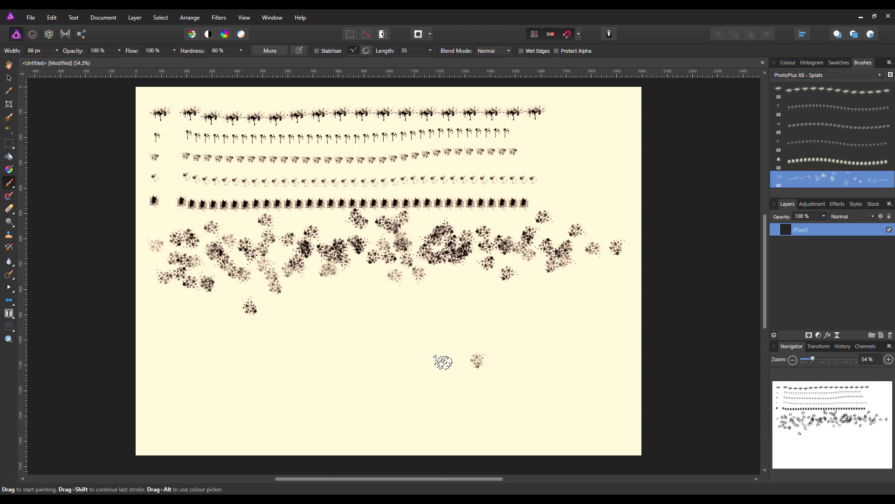
key("ctrl+z")
left_click(380, 169)
key("ctrl+z")
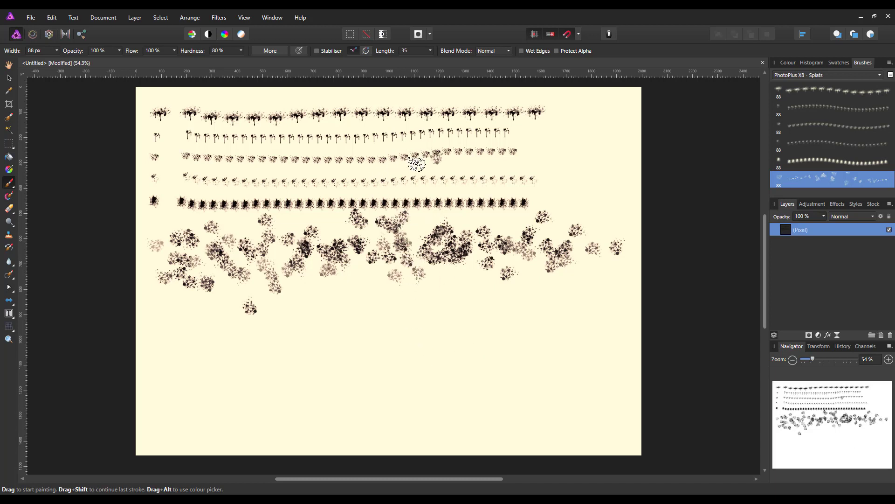
left_click(360, 345)
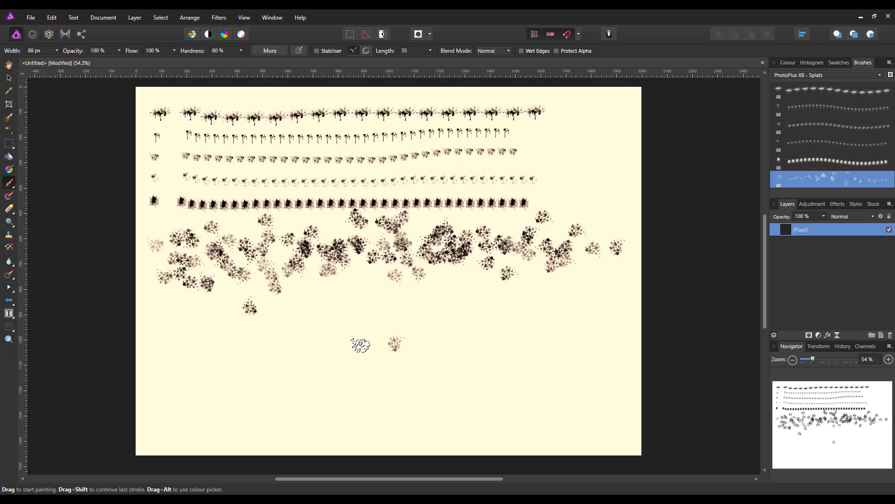
key("ctrl+z")
left_click(361, 345)
key("ctrl+z")
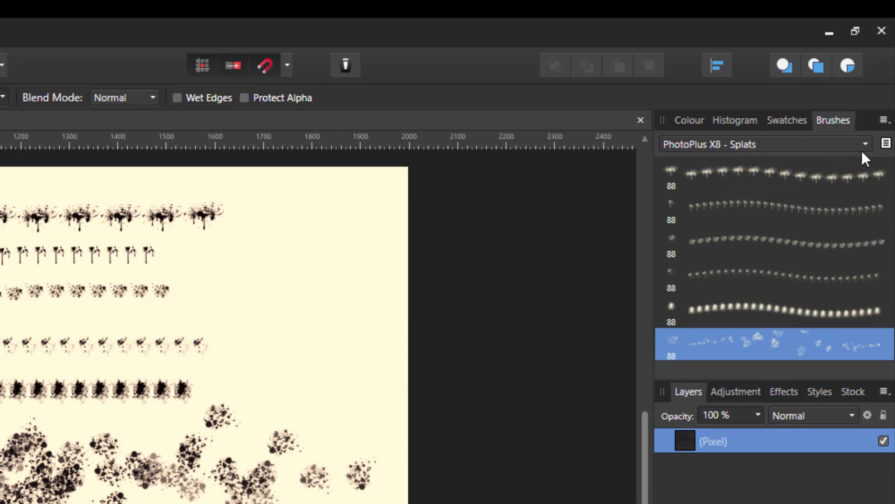
Export the brush category to the Elements (O:) drive as PhotoPlus X8 - Splats.afbrushes in the Affinity Brush Files format.
left_click(884, 122)
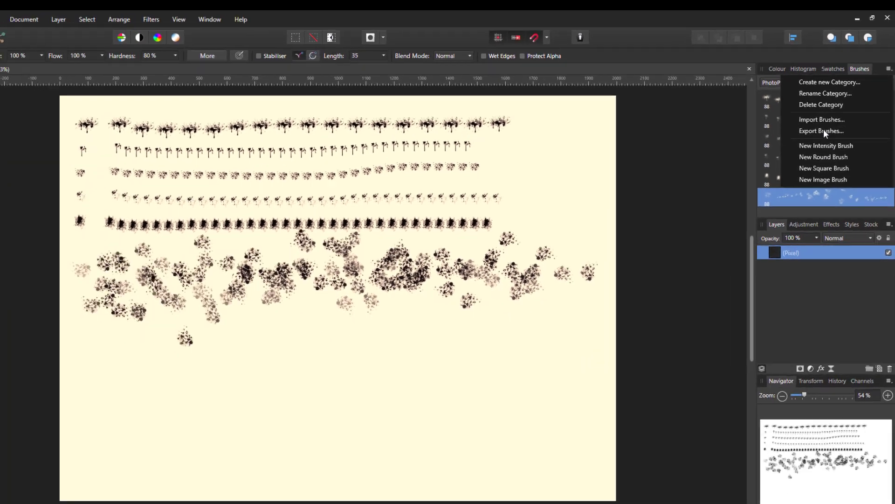
left_click(779, 212)
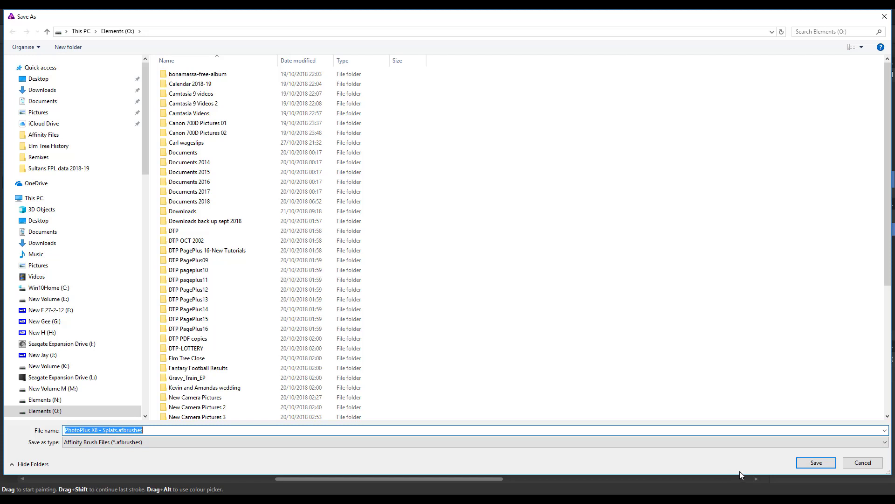
left_click(885, 443)
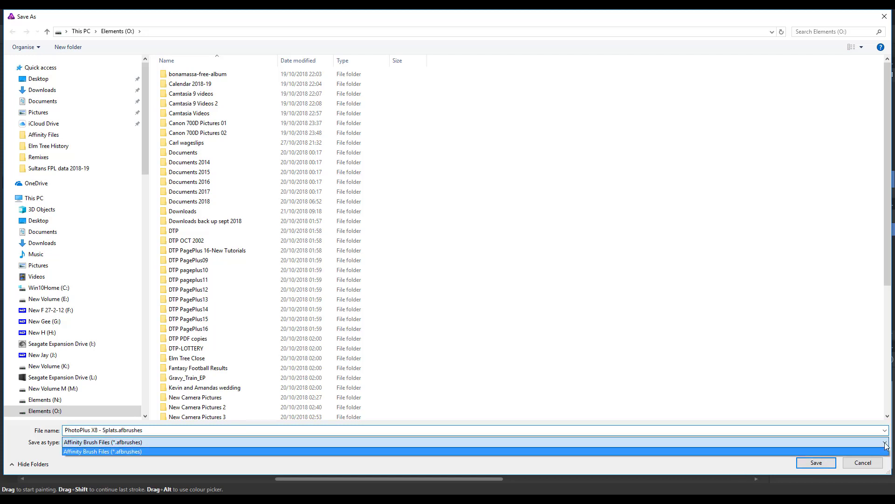
left_click(827, 443)
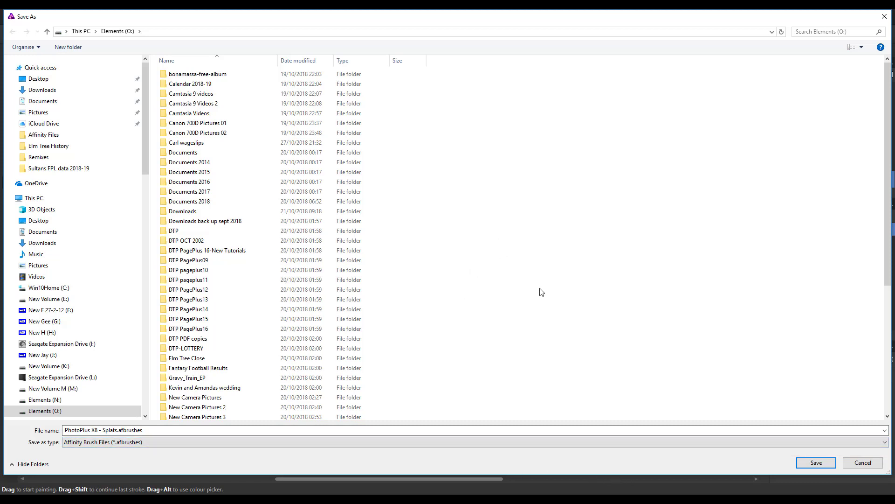
left_click(816, 463)
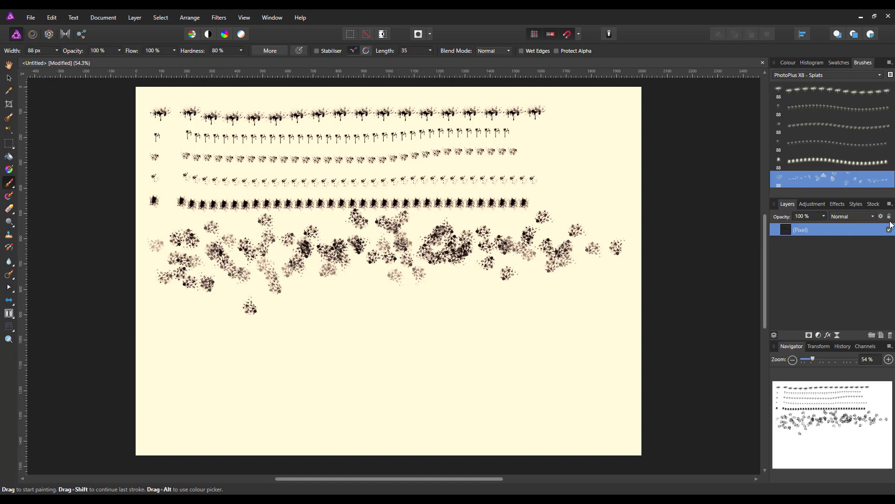
Look for the exported brush file on the Elements (O:) drive through Import Brushes and cancel the import.
left_click(889, 63)
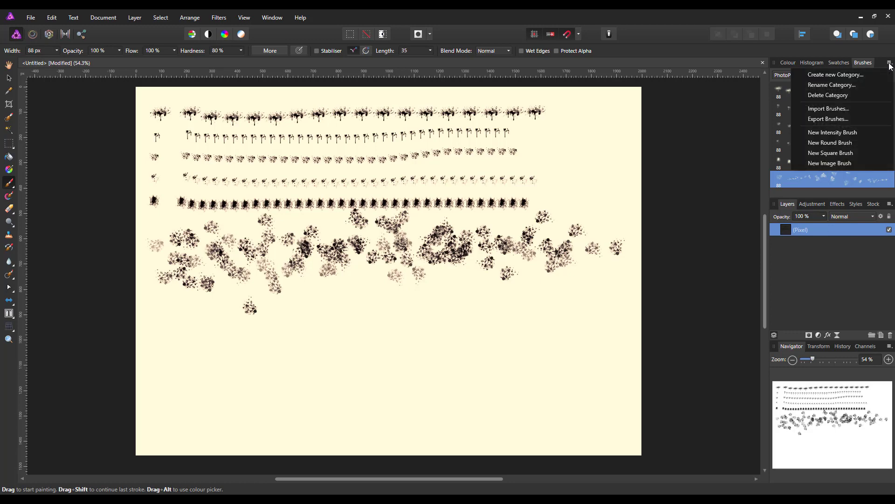
left_click(835, 111)
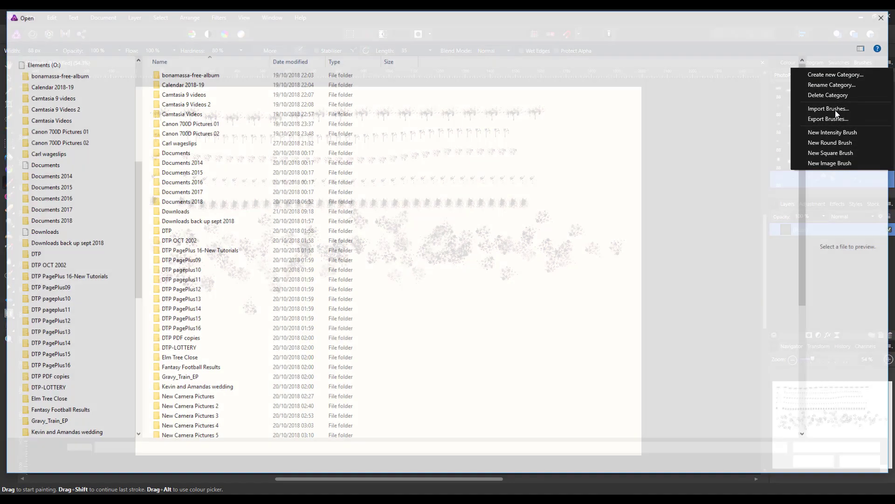
scroll(509, 261, "down", 6)
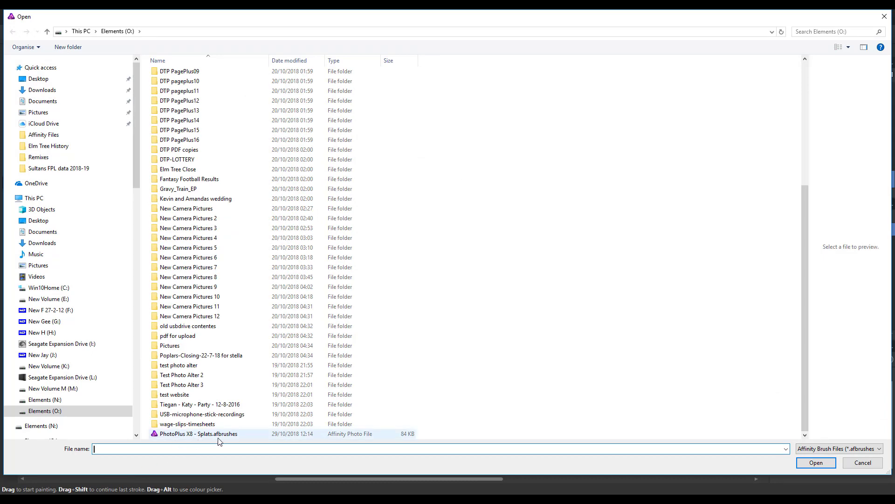
left_click(861, 464)
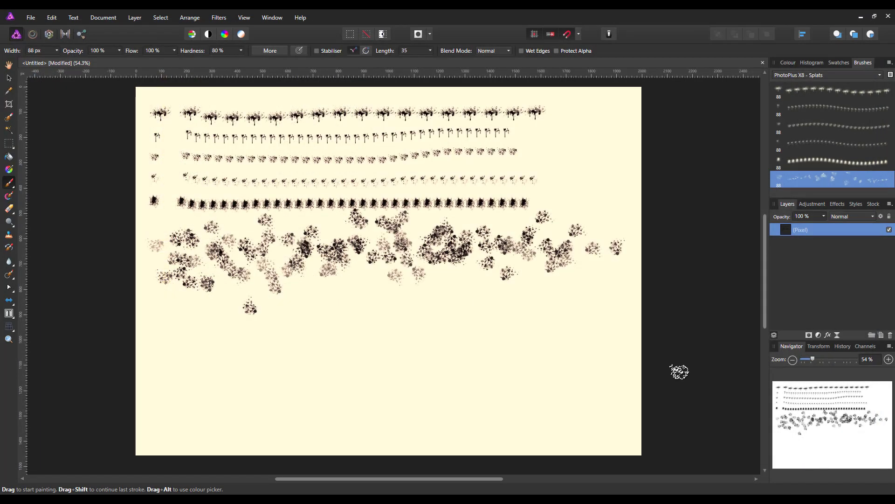